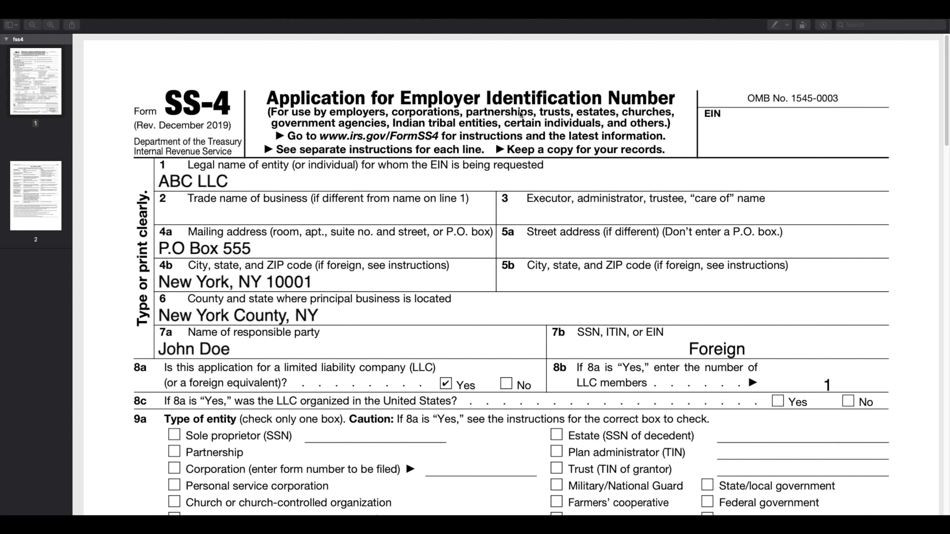
Look over the top section of Form SS-4, including the EIN box, legal name, trade name and mailing address lines
scroll(569, 141, down, 1)
scroll(569, 141, up, 1)
scroll(521, 188, down, 1)
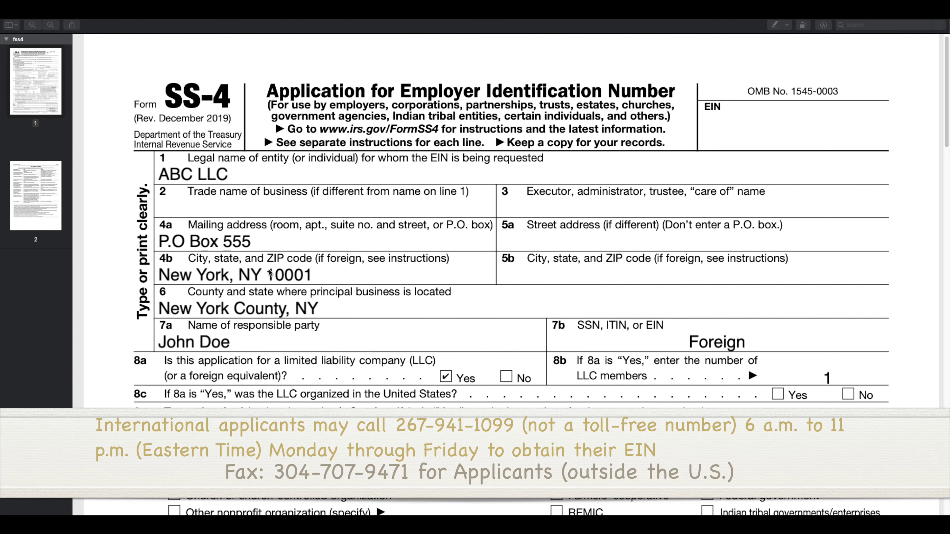
scroll(270, 275, down, 2)
click(275, 165)
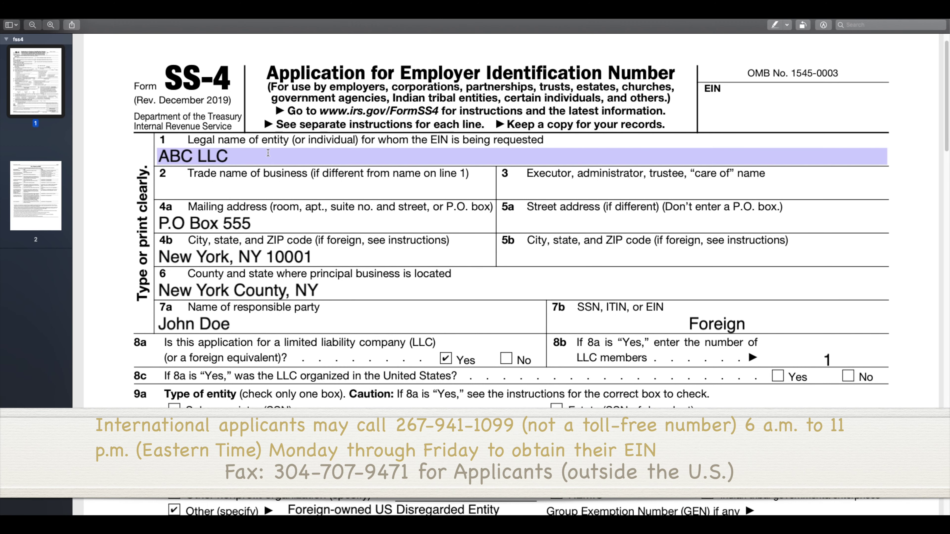
click(400, 193)
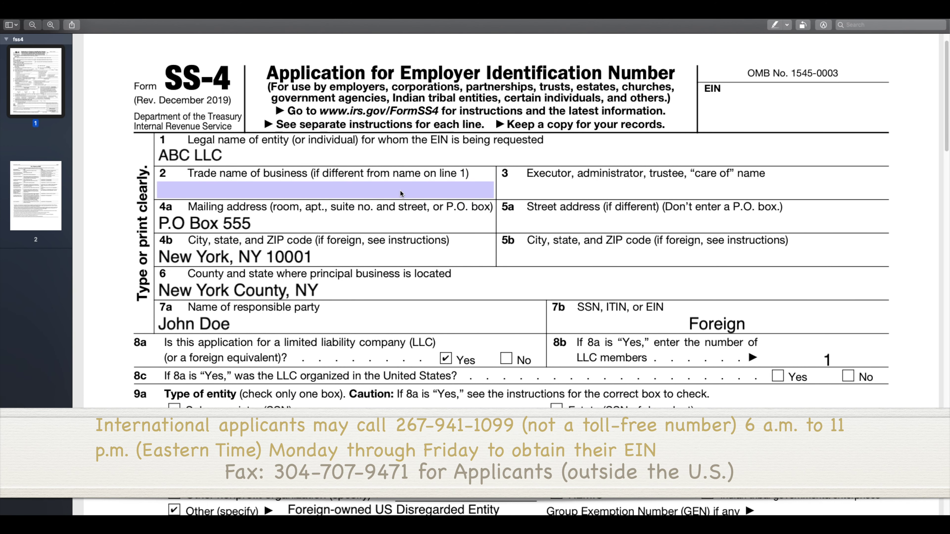
scroll(299, 243, up, 3)
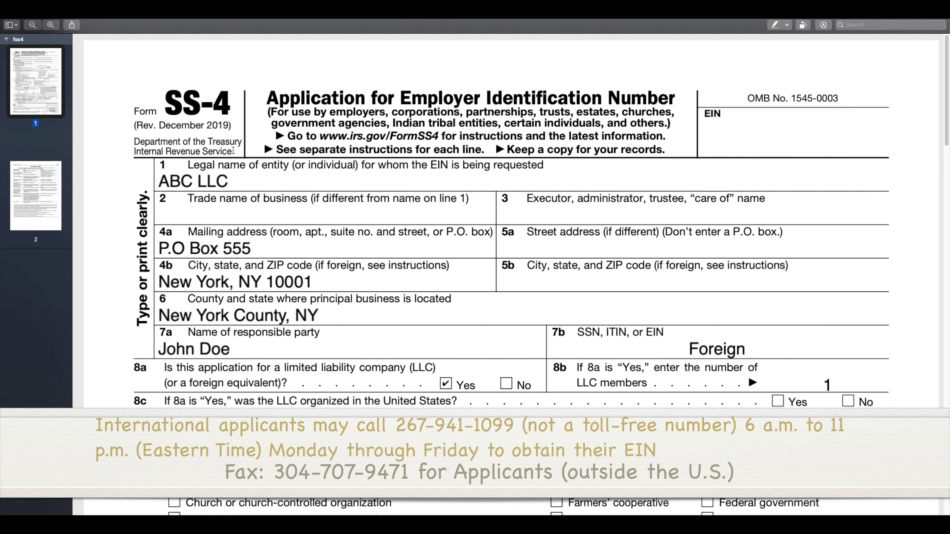
scroll(374, 184, down, 2)
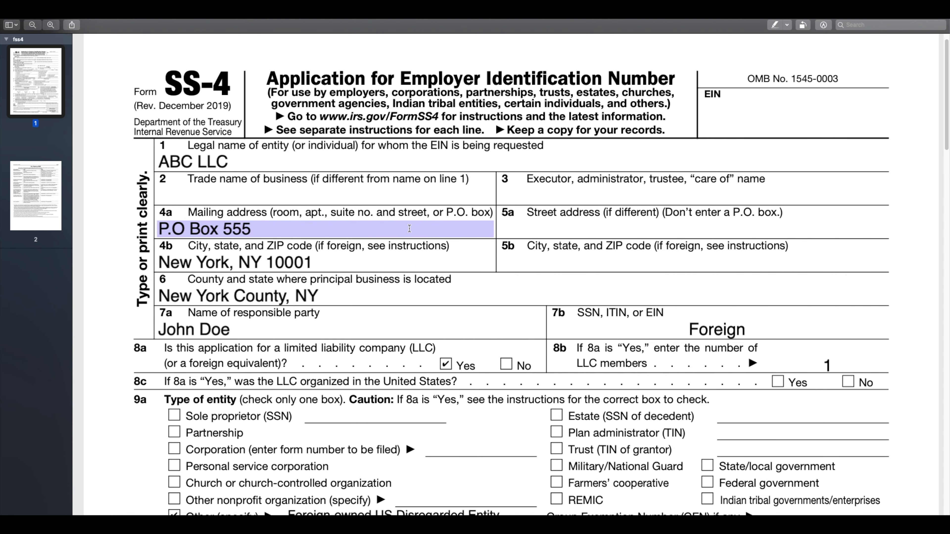
scroll(518, 231, up, 1)
scroll(517, 230, up, 1)
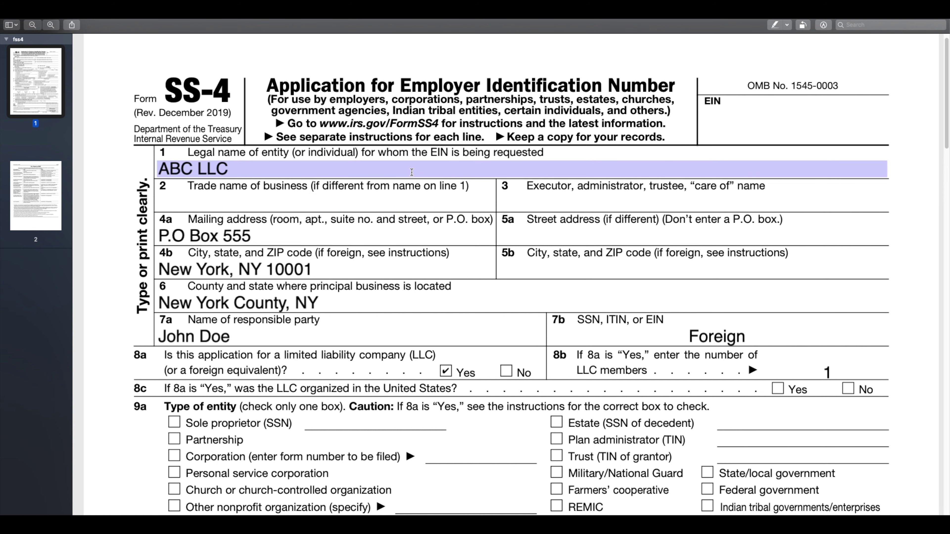
click(412, 171)
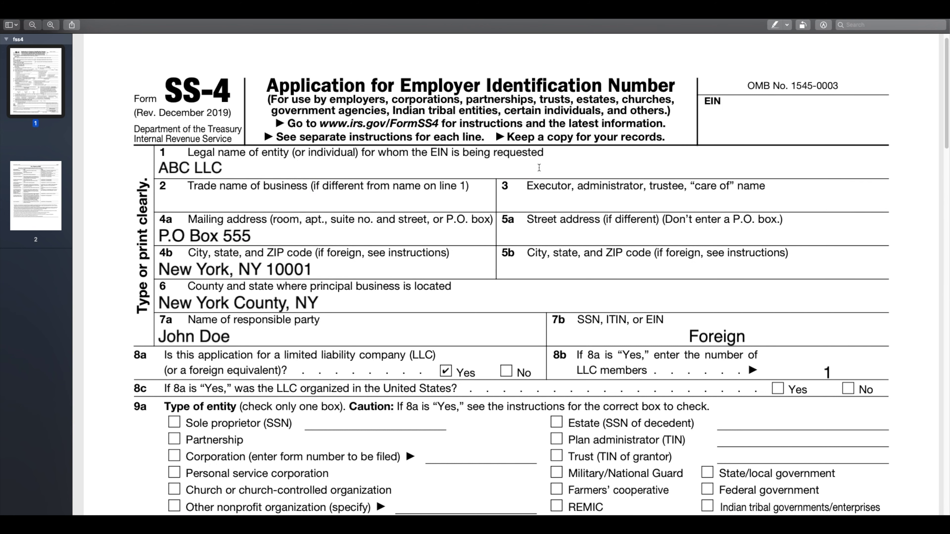
scroll(317, 253, down, 1)
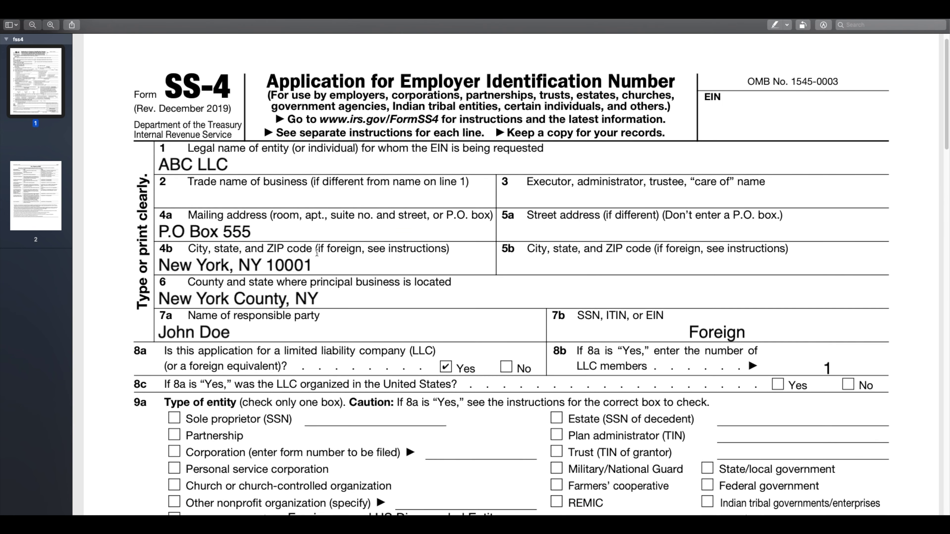
scroll(191, 96, down, 5)
scroll(330, 199, up, 5)
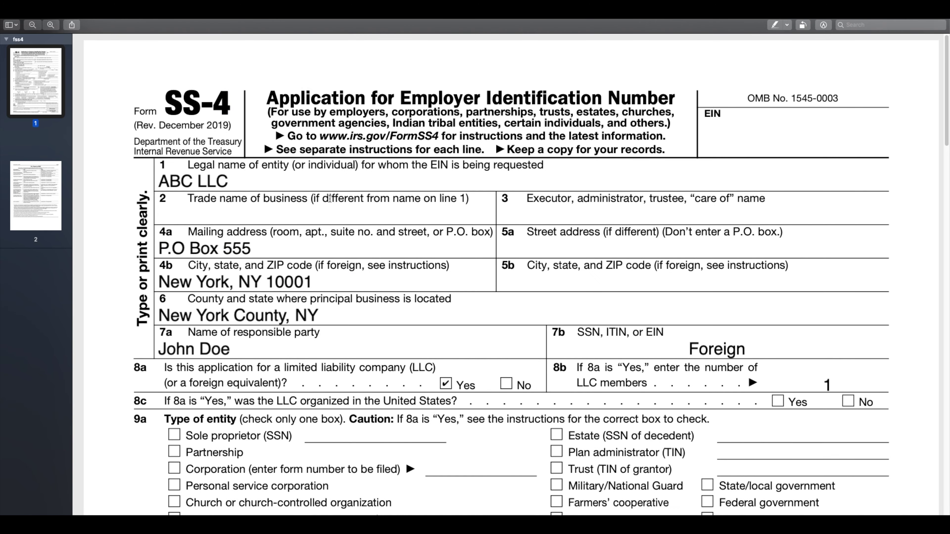
click(252, 183)
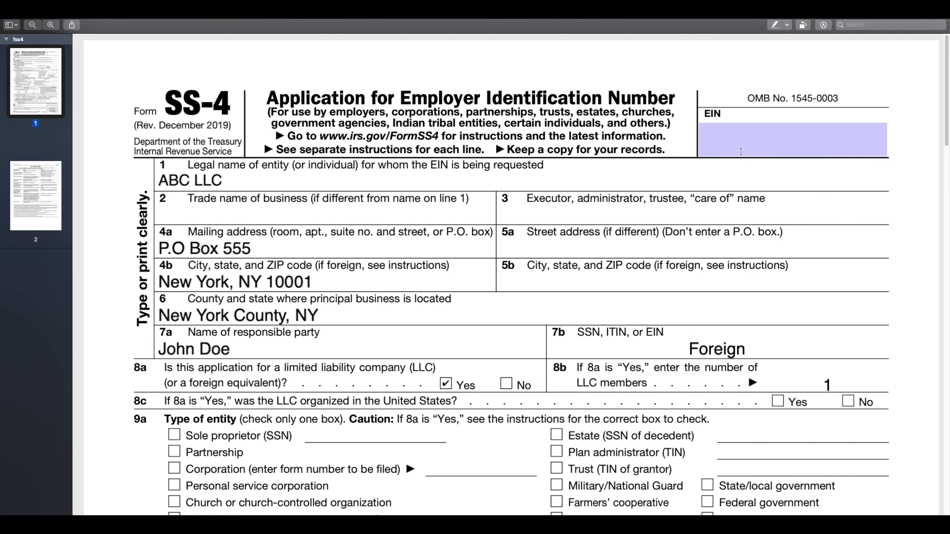
click(876, 139)
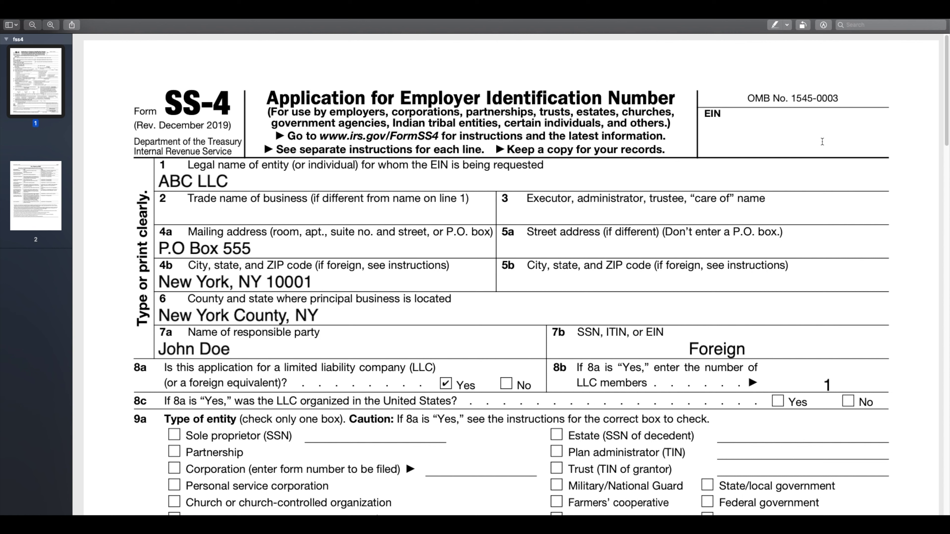
scroll(338, 283, down, 1)
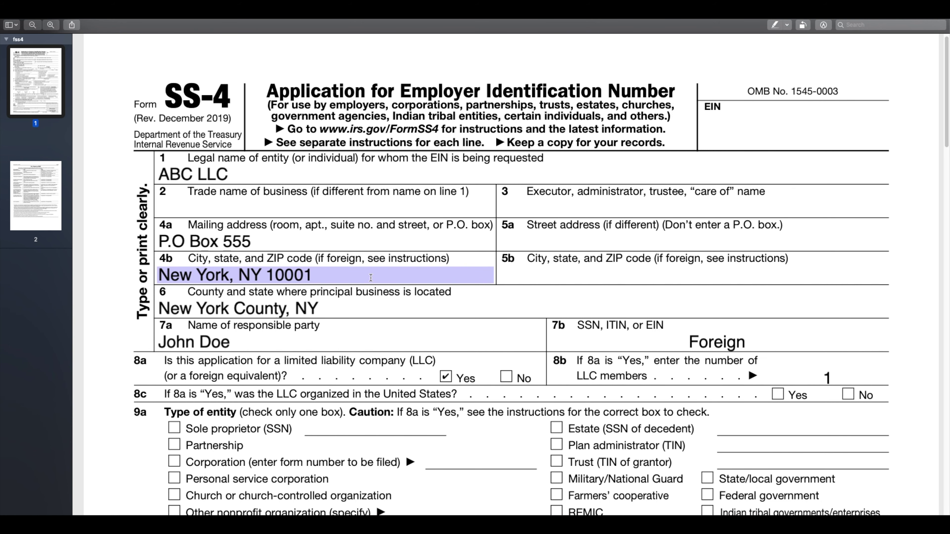
scroll(348, 277, down, 2)
scroll(347, 278, up, 3)
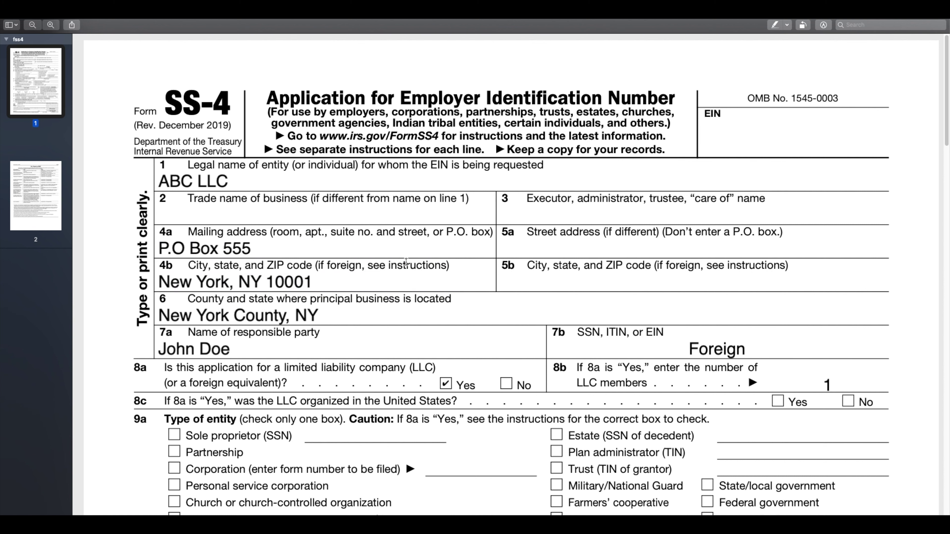
Review lines 1 through 6: legal name, trade name, care-of name, mailing and street addresses, and county and state of the business
click(239, 186)
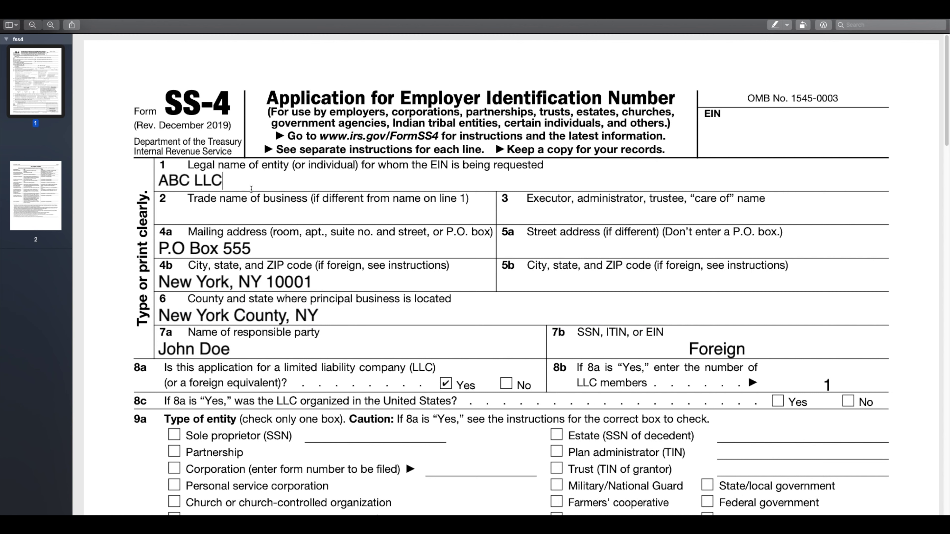
click(306, 216)
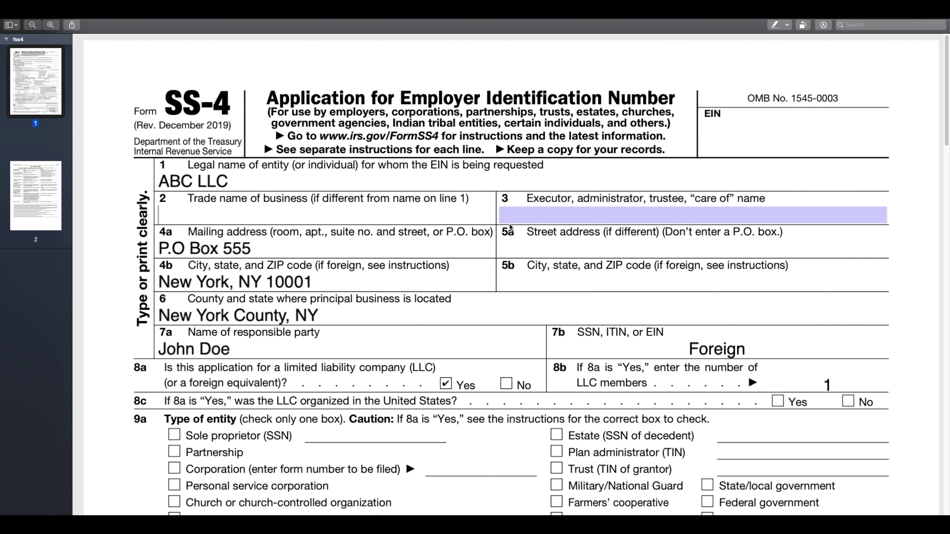
click(552, 212)
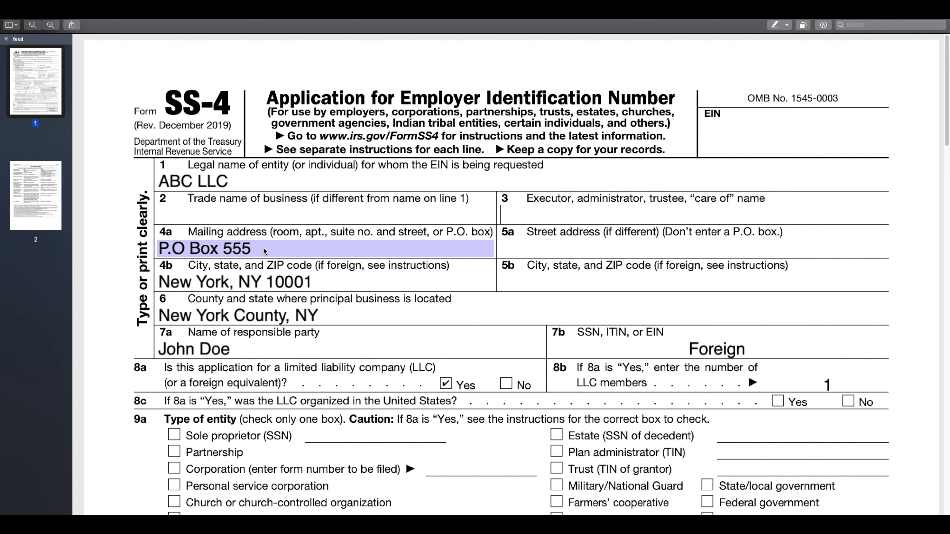
click(286, 251)
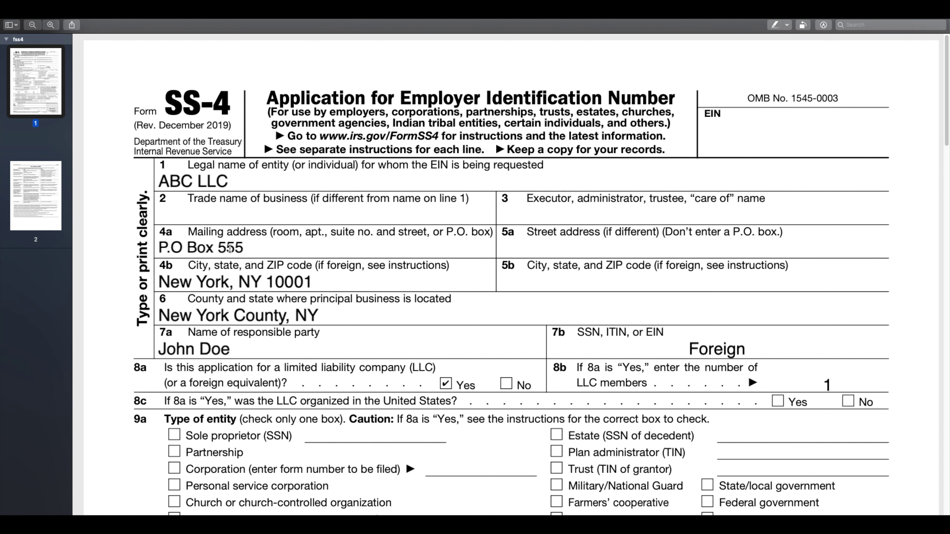
click(305, 285)
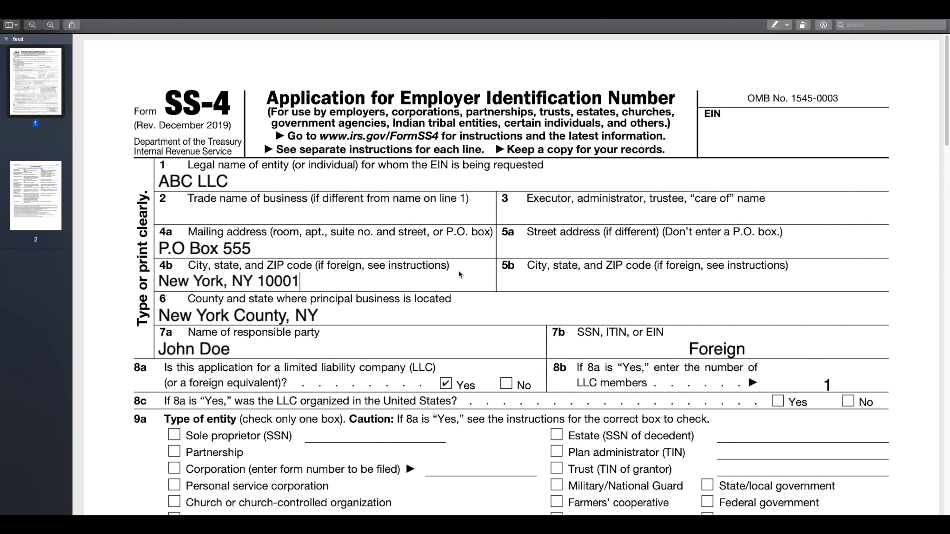
click(410, 233)
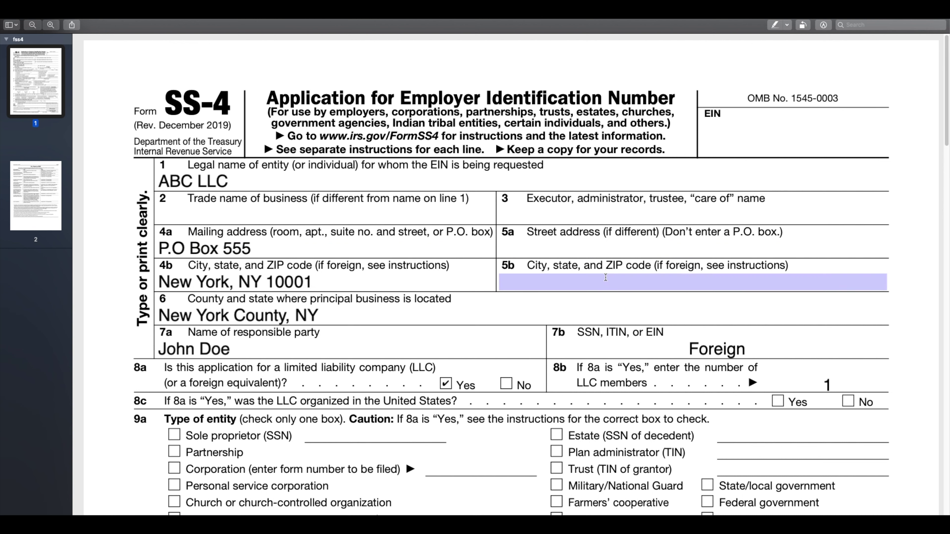
click(585, 239)
click(278, 313)
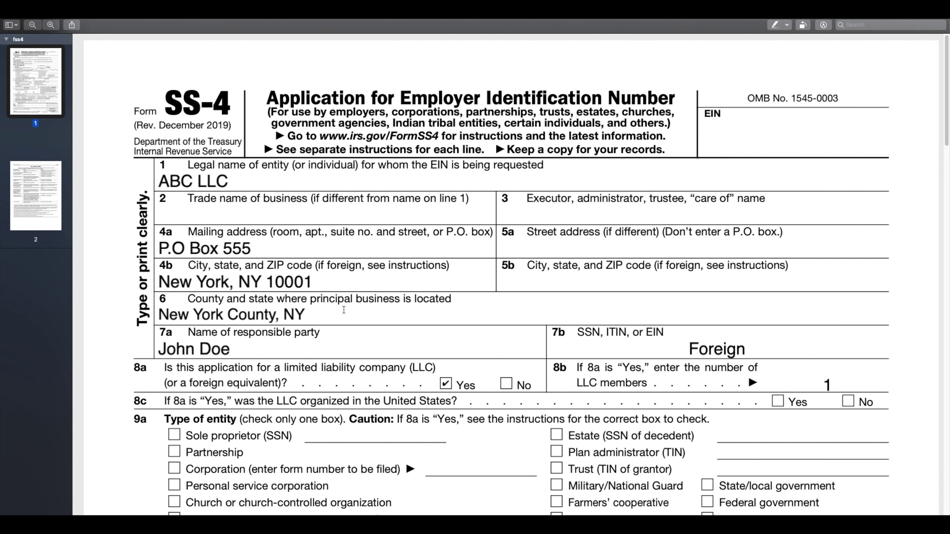
click(243, 181)
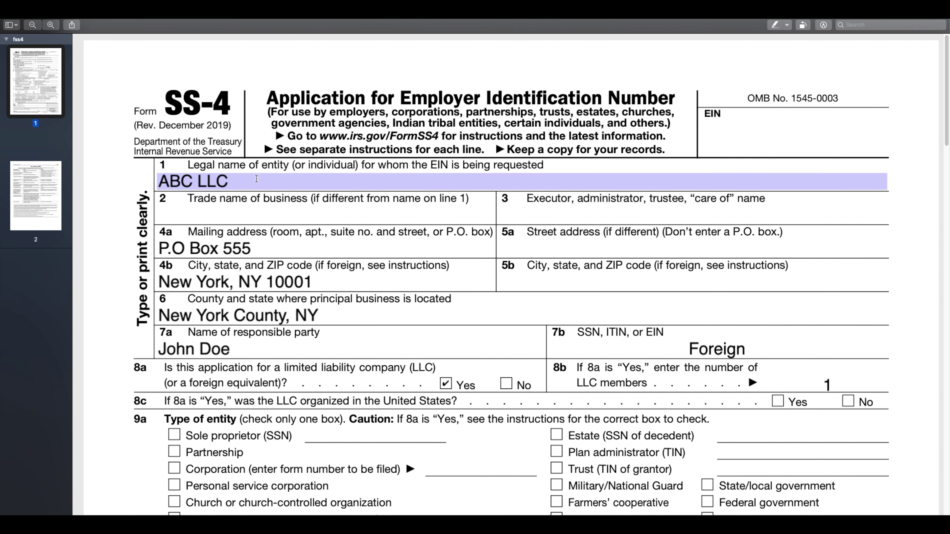
click(349, 317)
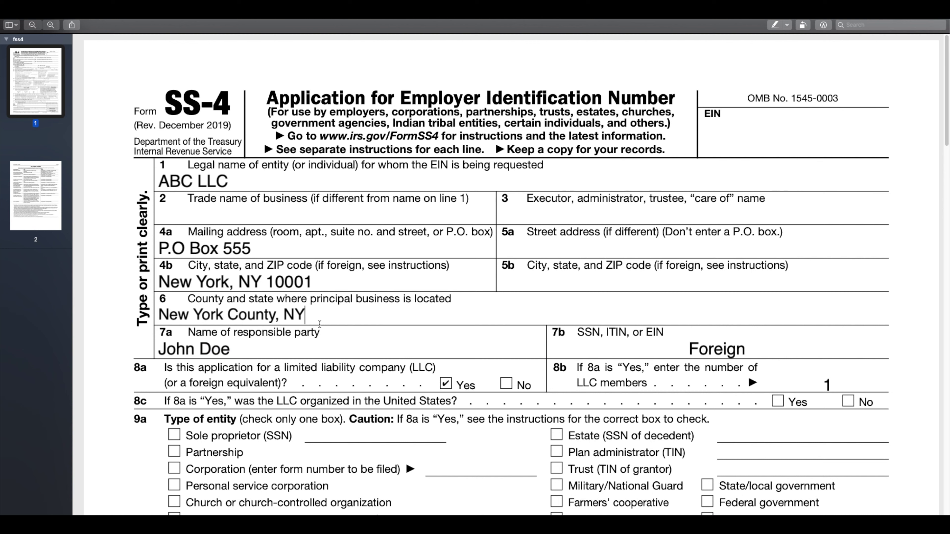
Review the responsible party's name on line 7a and the SSN, ITIN, or EIN entry on line 7b
click(250, 345)
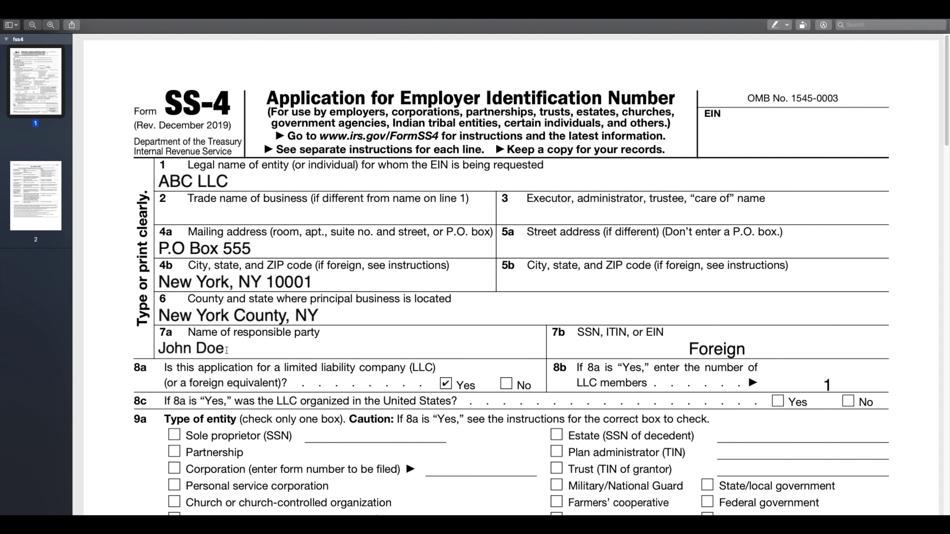
scroll(225, 350, down, 1)
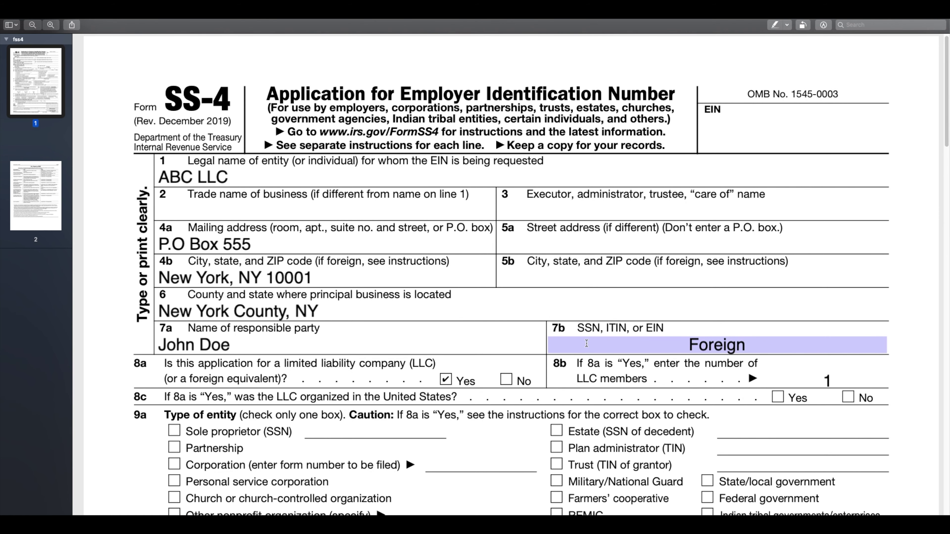
scroll(627, 340, down, 1)
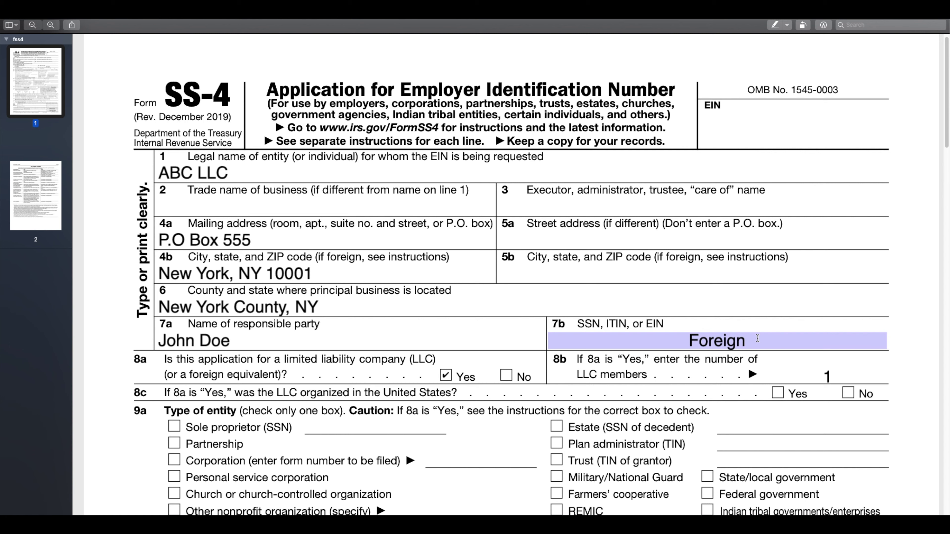
scroll(760, 340, down, 4)
click(752, 324)
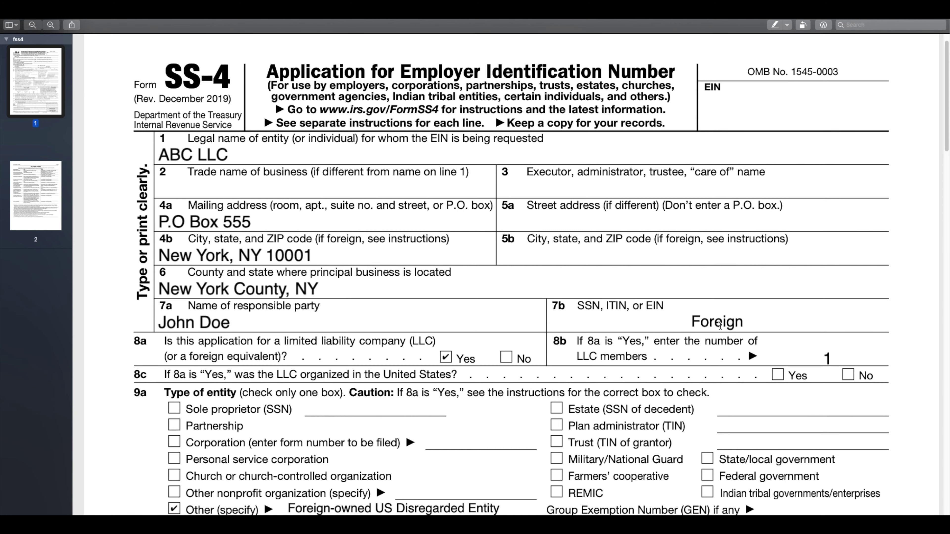
Answer Yes on line 8c to state that the LLC was organized in the United States
scroll(722, 326, down, 3)
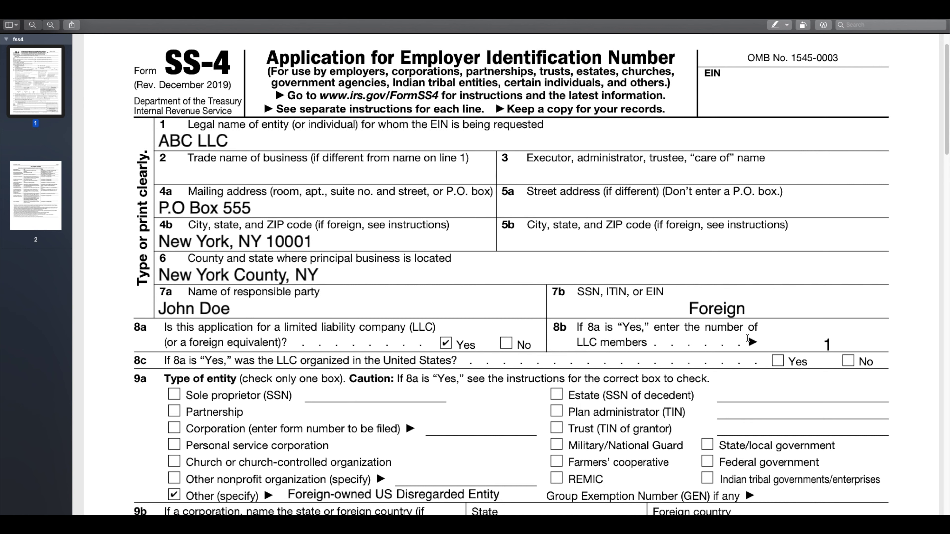
click(820, 343)
scroll(169, 356, down, 1)
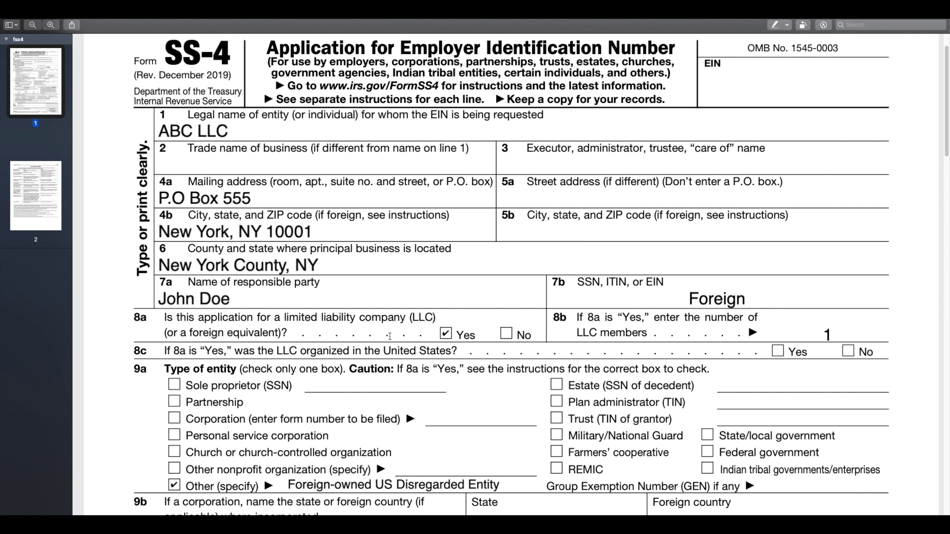
click(777, 351)
Review the type of entity on line 9a, the incorporation details on line 9b, and the reason for applying on line 10
scroll(209, 382, down, 1)
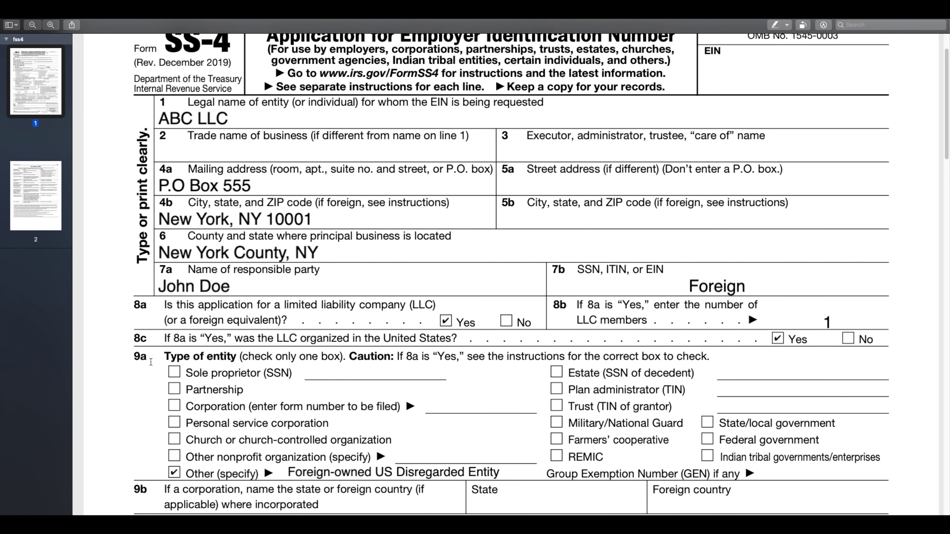
scroll(200, 371, down, 1)
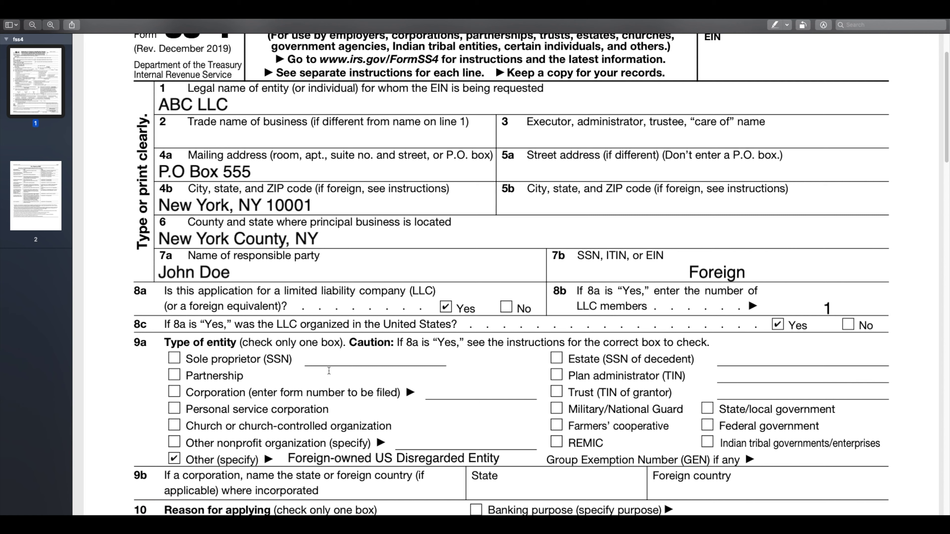
scroll(412, 381, down, 1)
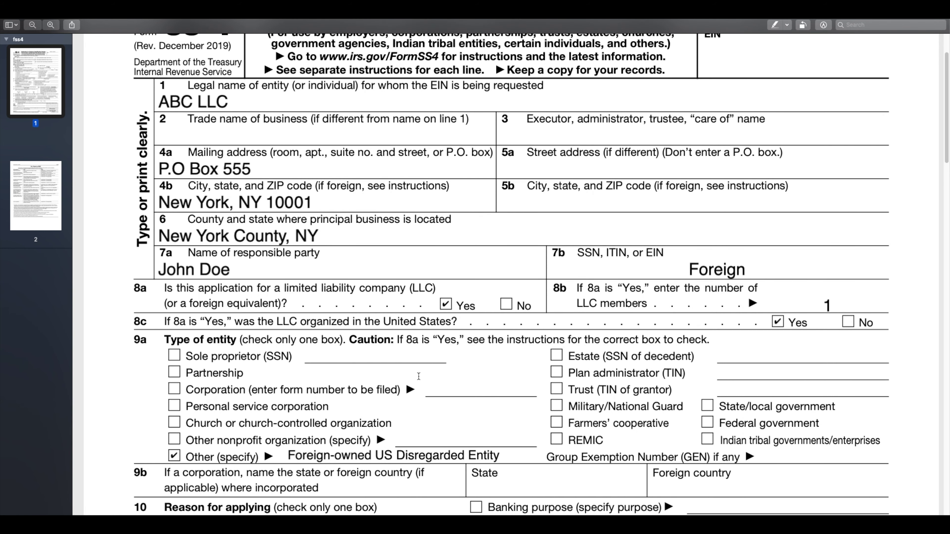
scroll(419, 376, down, 2)
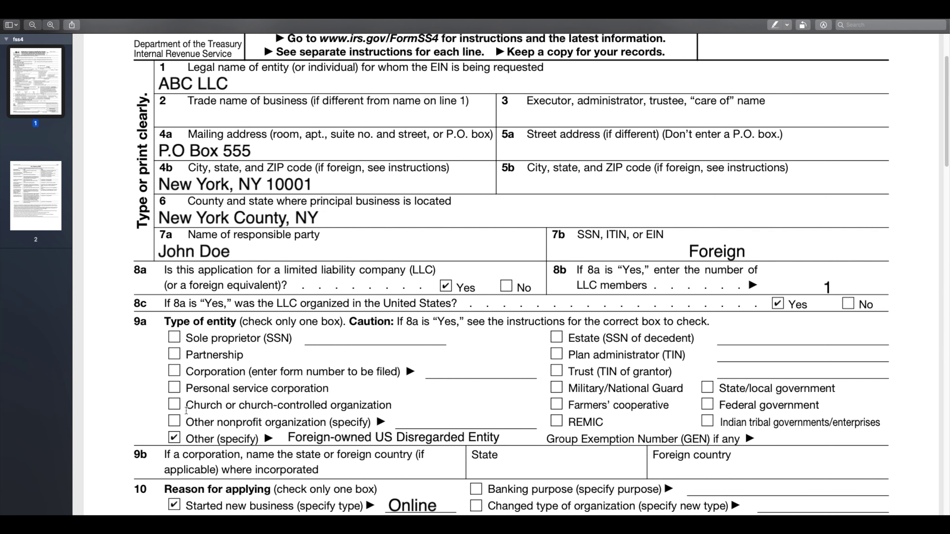
scroll(185, 440, down, 1)
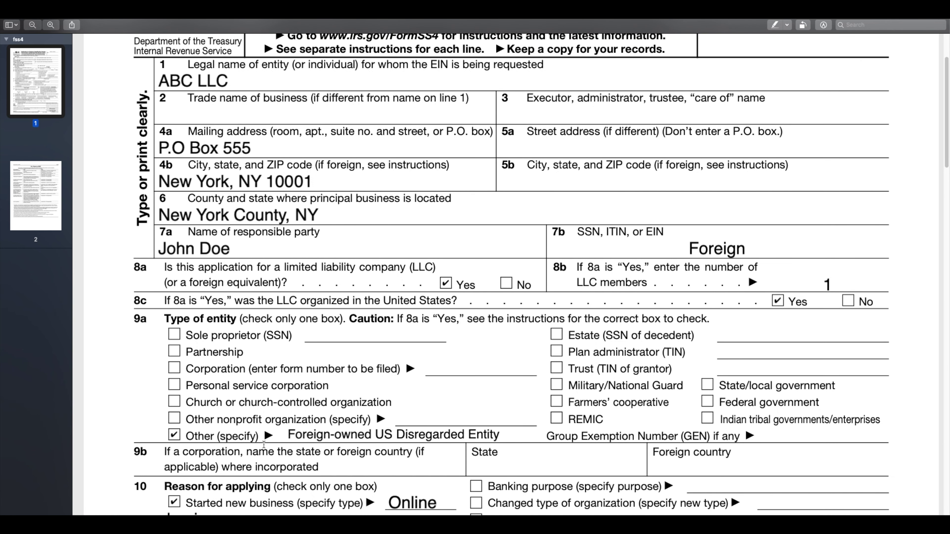
click(316, 437)
scroll(509, 431, down, 3)
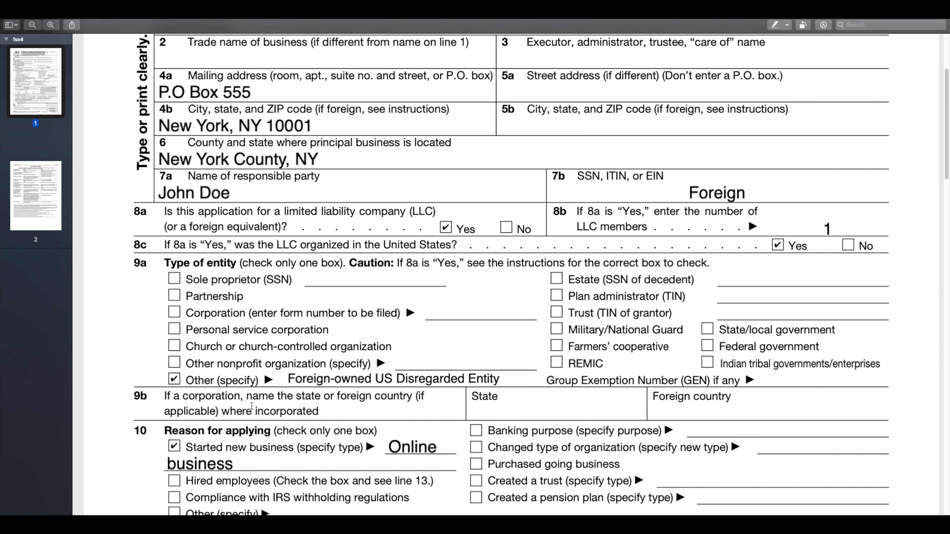
scroll(374, 401, down, 1)
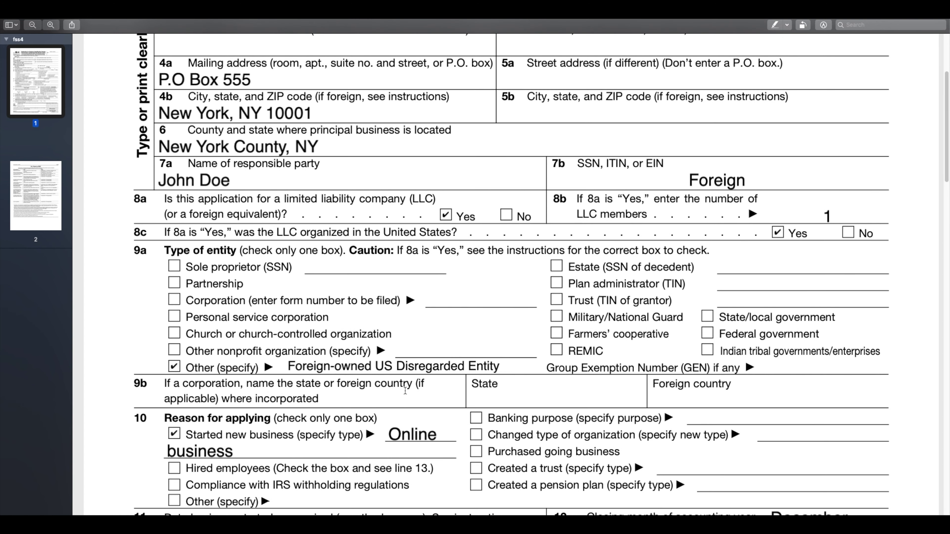
Review the reason for applying on line 10, including the type specified for the newly started business
scroll(446, 388, down, 6)
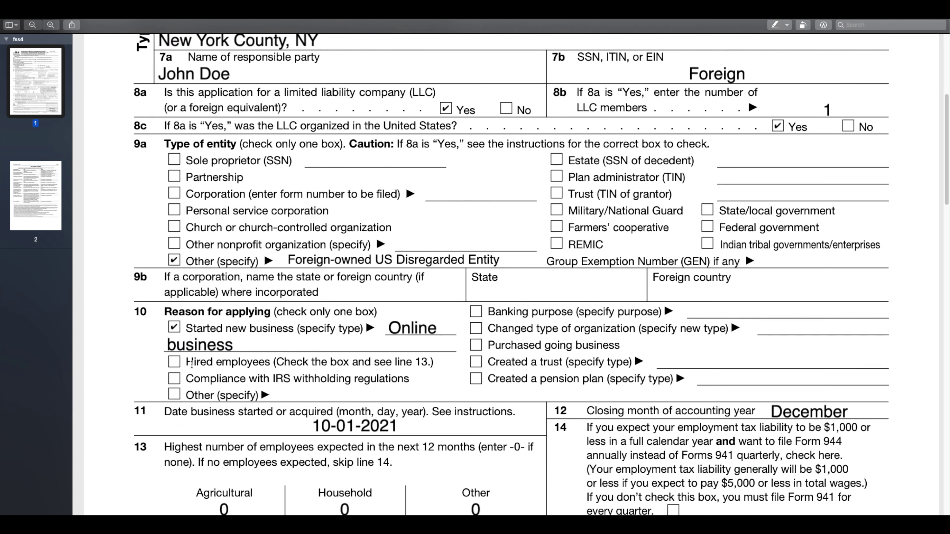
click(327, 341)
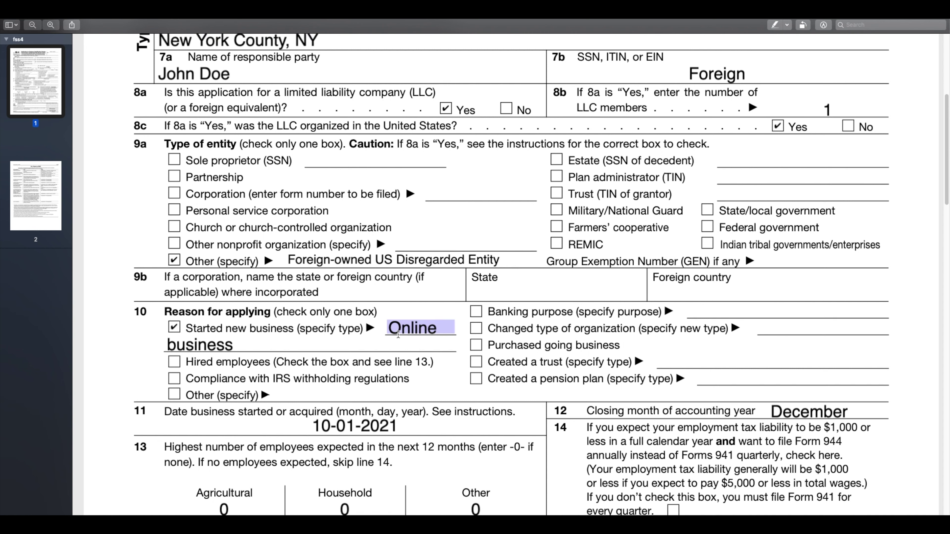
click(320, 343)
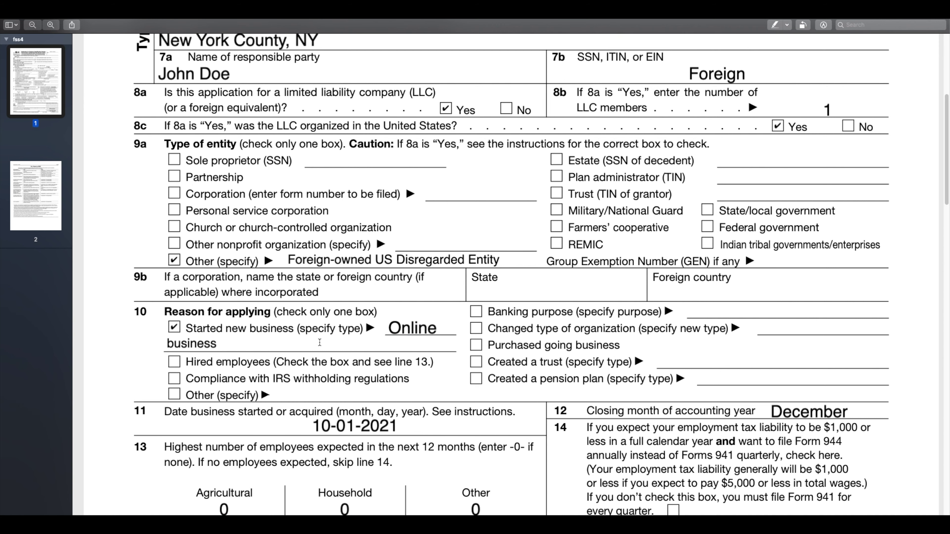
scroll(319, 343, down, 3)
scroll(320, 343, down, 2)
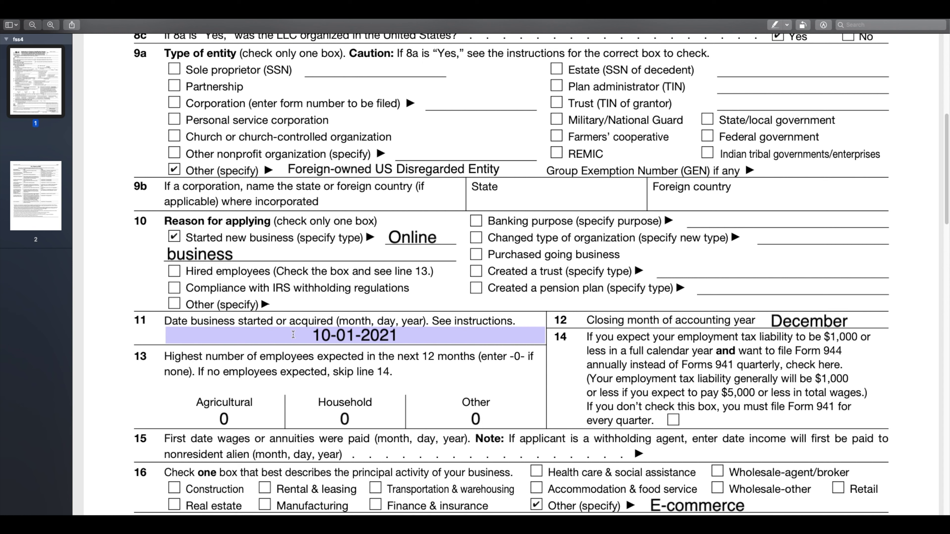
Review the business start date on line 11 and the closing month of the accounting year on line 12
click(396, 334)
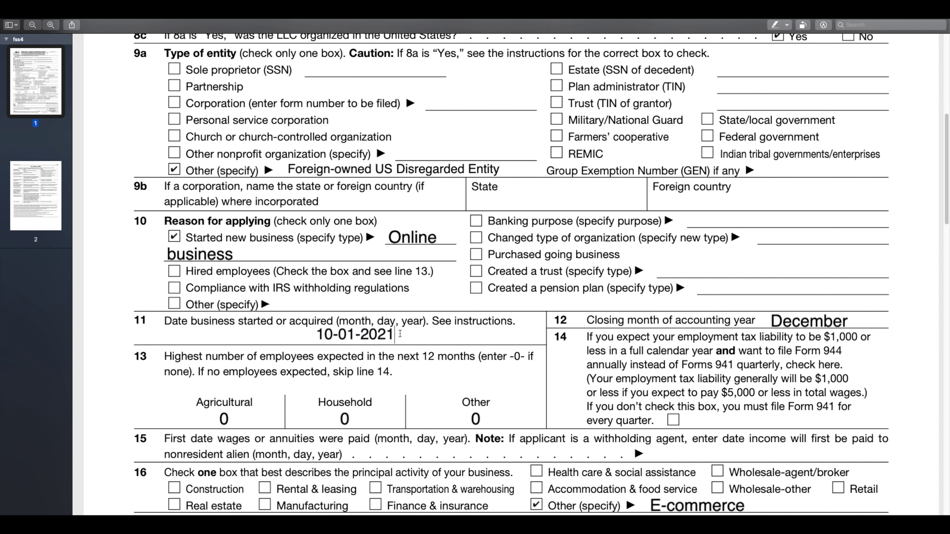
scroll(655, 318, down, 1)
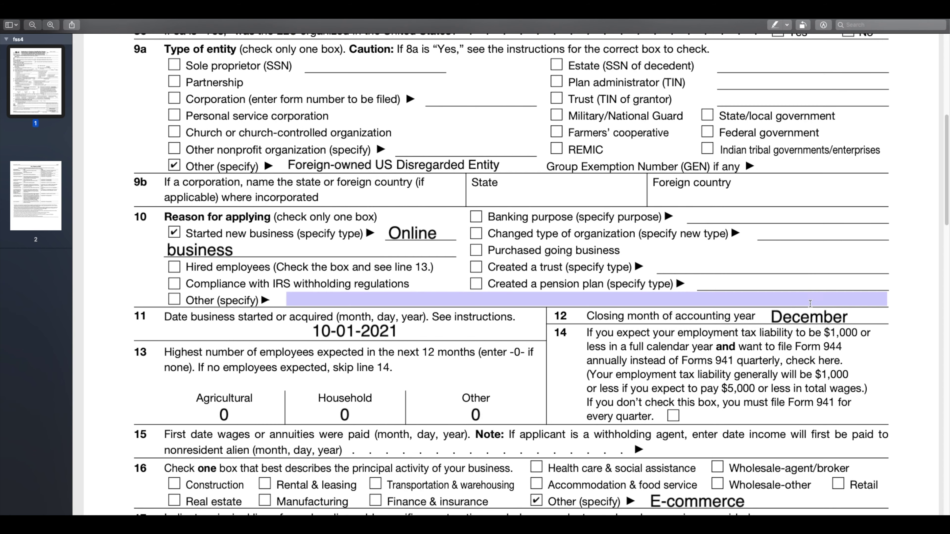
click(793, 318)
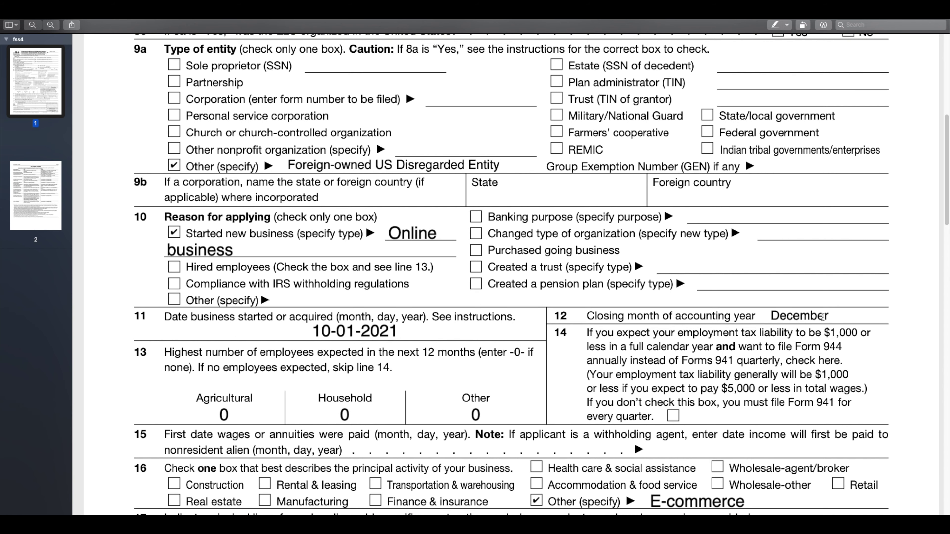
scroll(821, 317, down, 1)
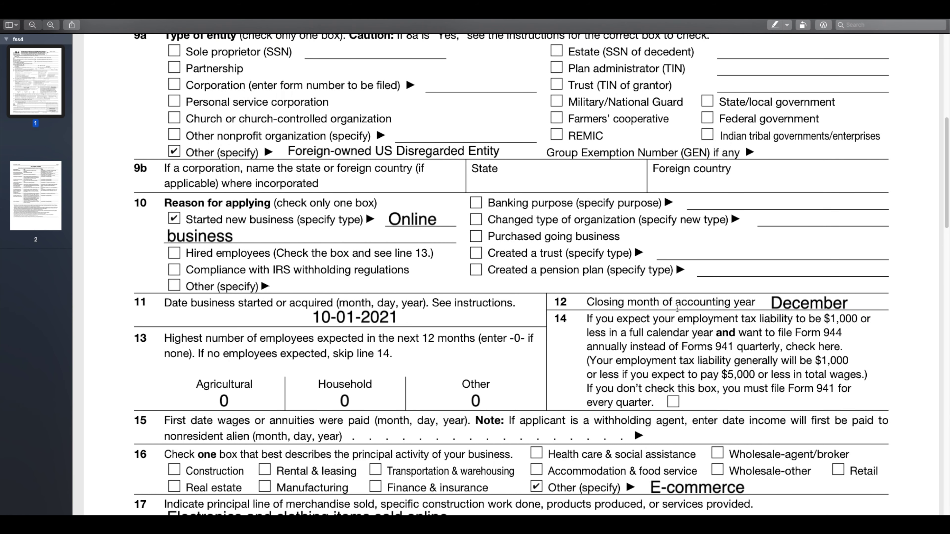
scroll(766, 306, down, 1)
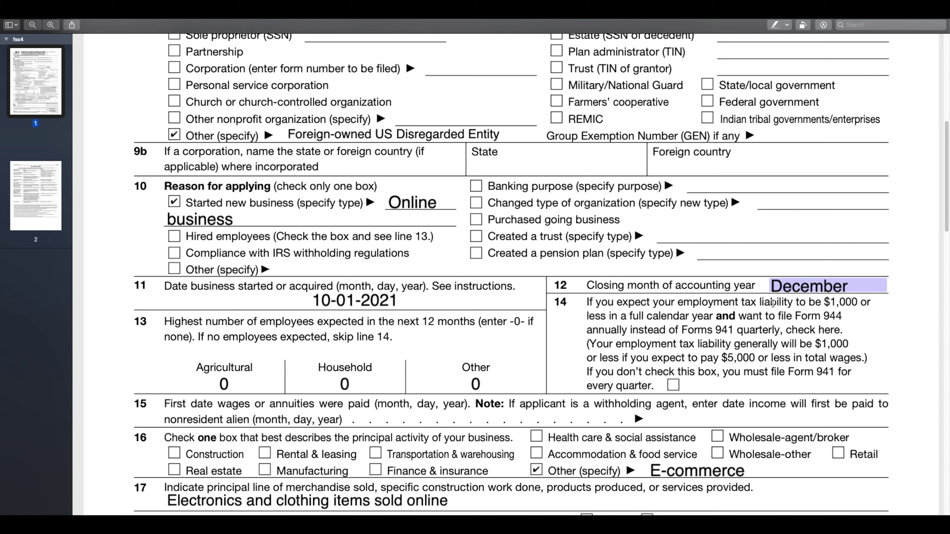
scroll(240, 341, down, 1)
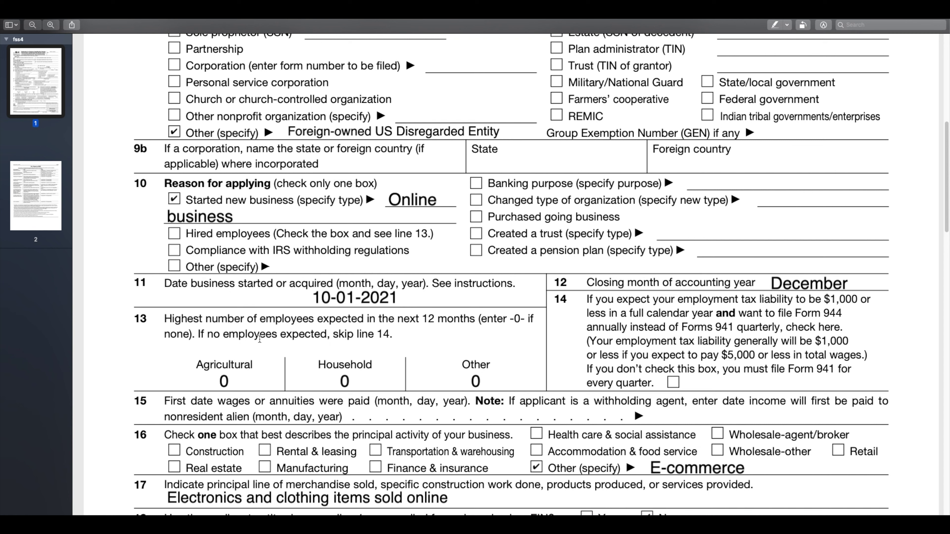
Review the expected numbers of agricultural, household, and other employees on line 13 and the first wage date on line 15
click(229, 374)
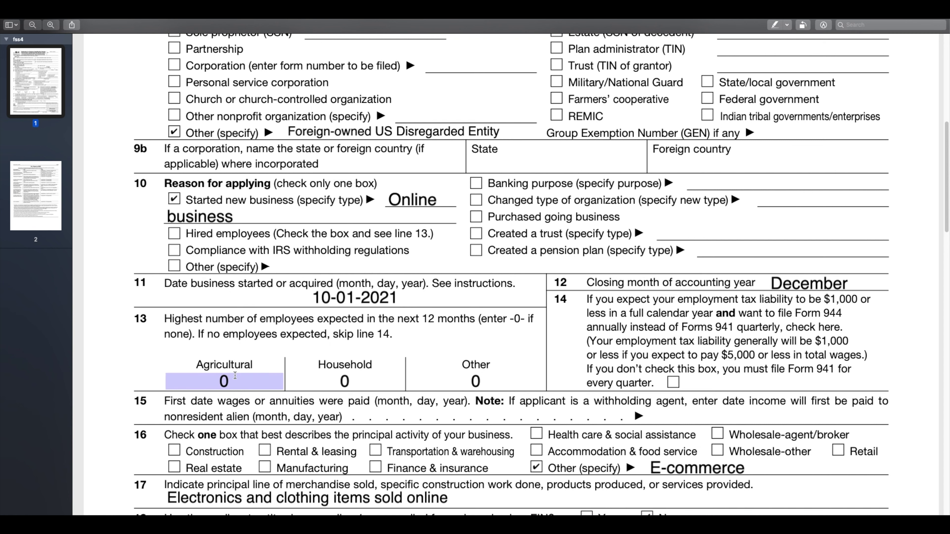
click(435, 379)
scroll(449, 374, down, 5)
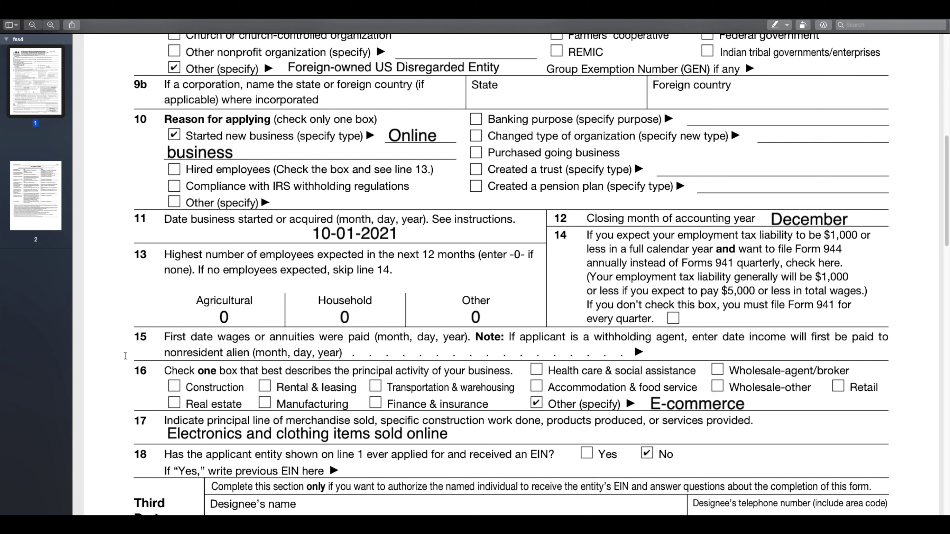
Review lines 16 through 18: principal business activity, line of merchandise sold, and any previous EIN application
scroll(162, 378, down, 1)
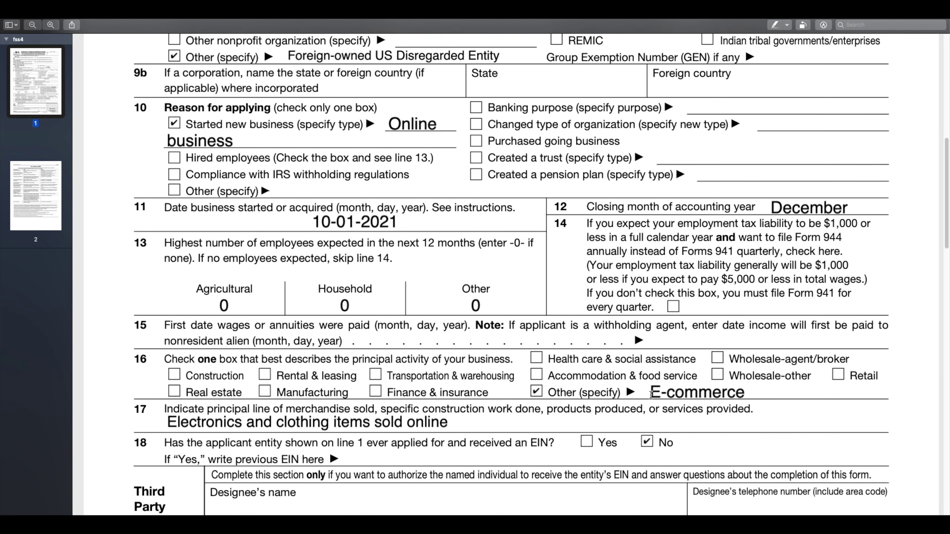
scroll(667, 395, down, 1)
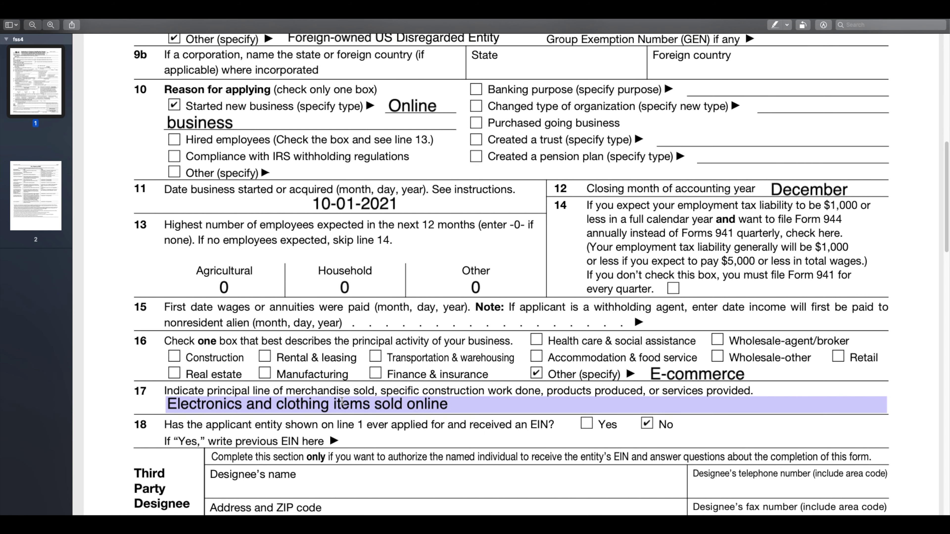
scroll(342, 402, down, 1)
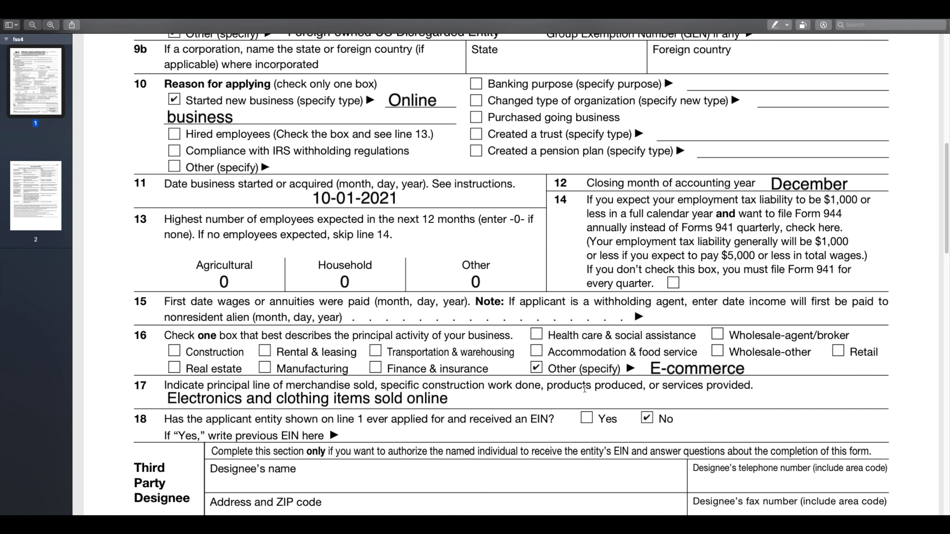
scroll(638, 363, down, 2)
scroll(638, 362, down, 1)
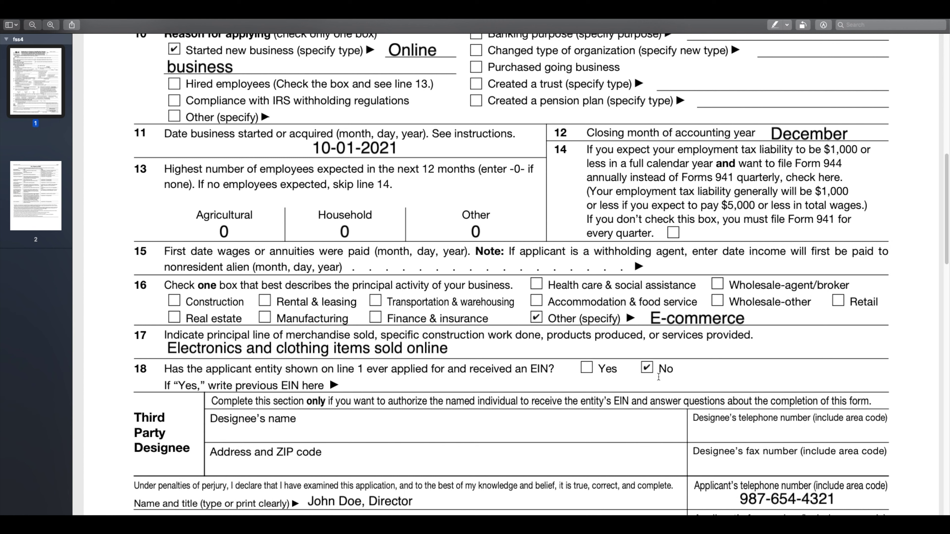
click(406, 383)
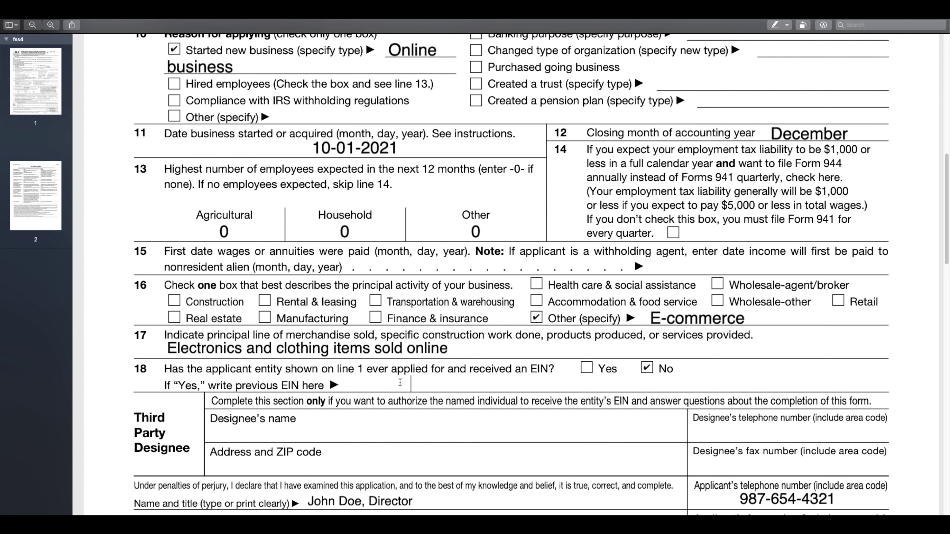
Review the Third Party Designee section, the applicant's name and title, and the applicant's telephone and fax numbers
scroll(634, 344, down, 3)
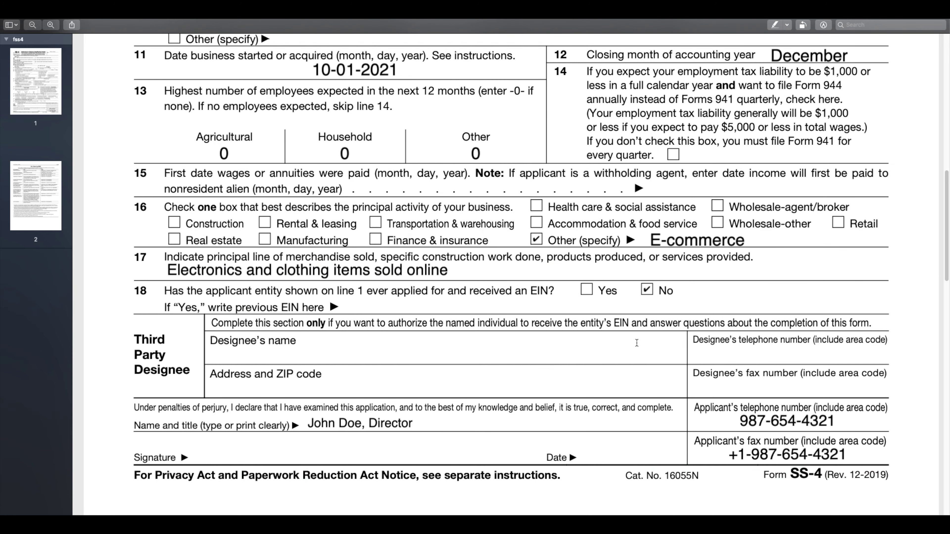
scroll(636, 339, down, 2)
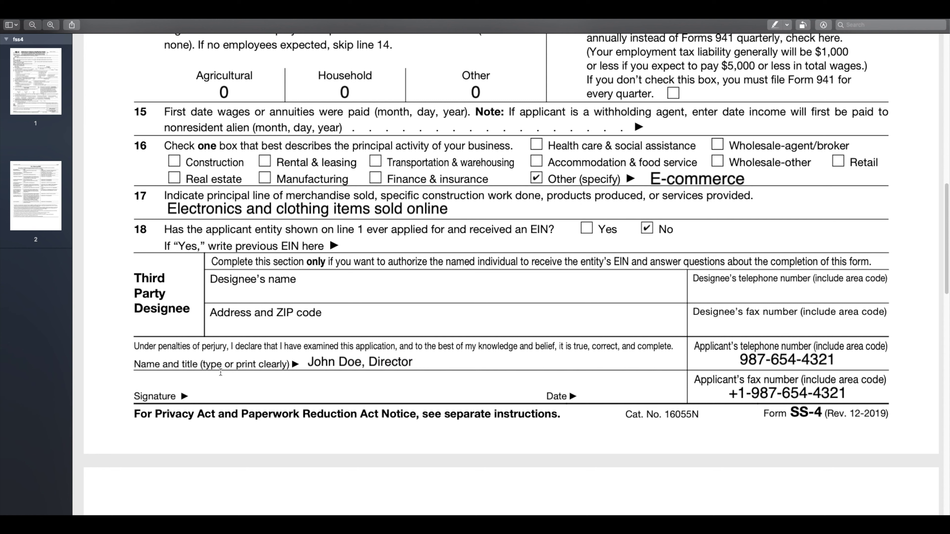
click(426, 363)
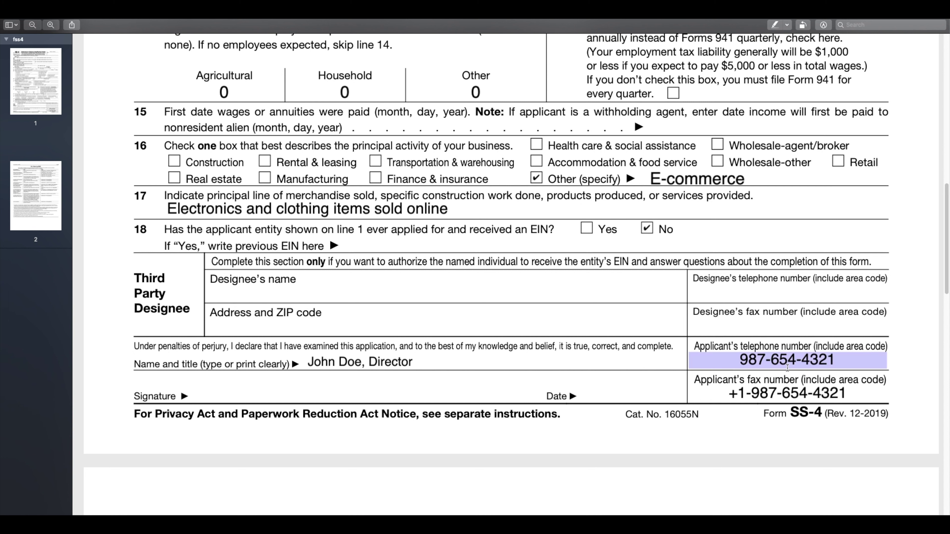
click(772, 358)
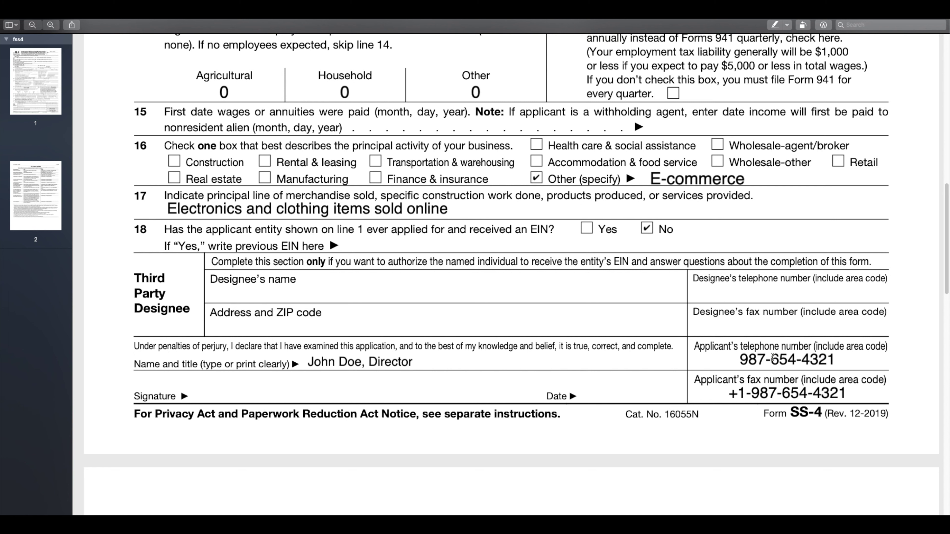
click(802, 397)
click(791, 395)
Check the mailing address on lines 4a and 4b against the applicant's telephone and fax number fields
scroll(790, 401, up, 15)
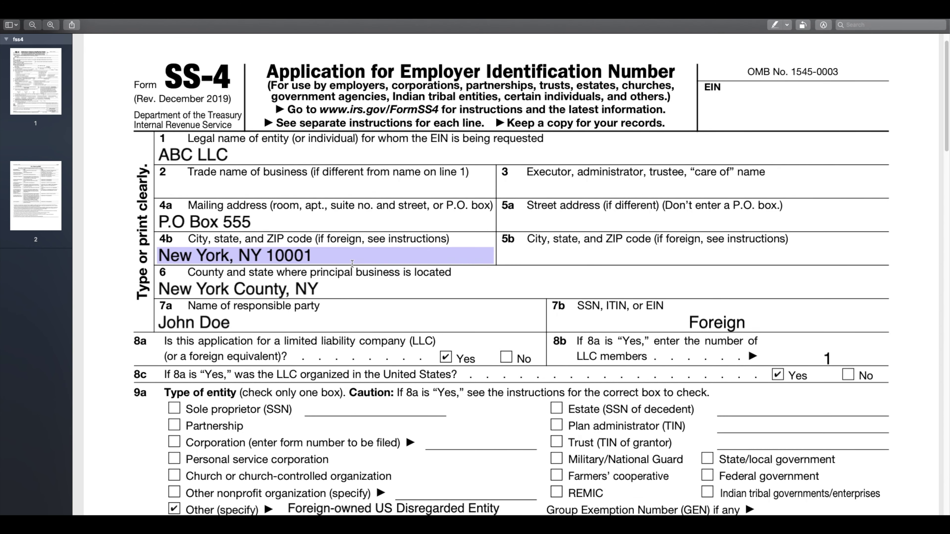
click(331, 288)
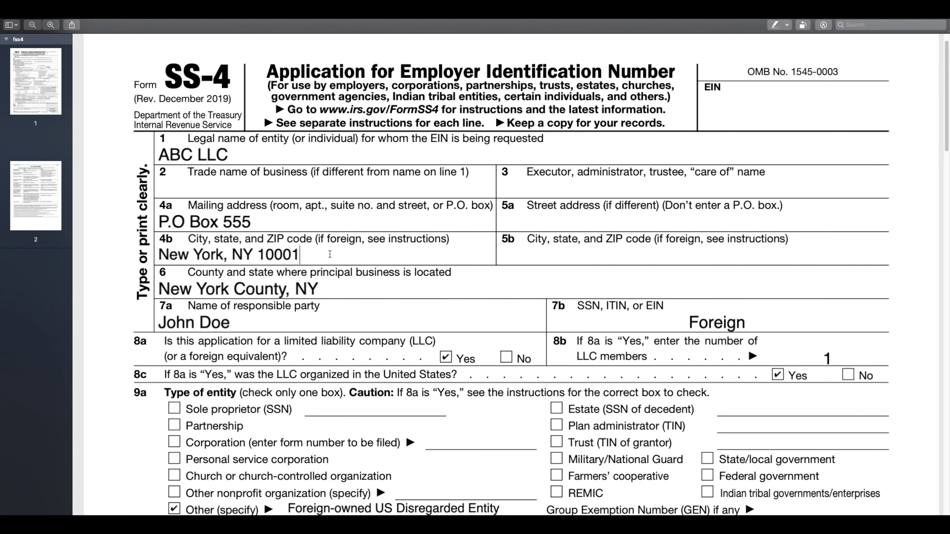
scroll(497, 336, down, 5)
scroll(497, 337, down, 7)
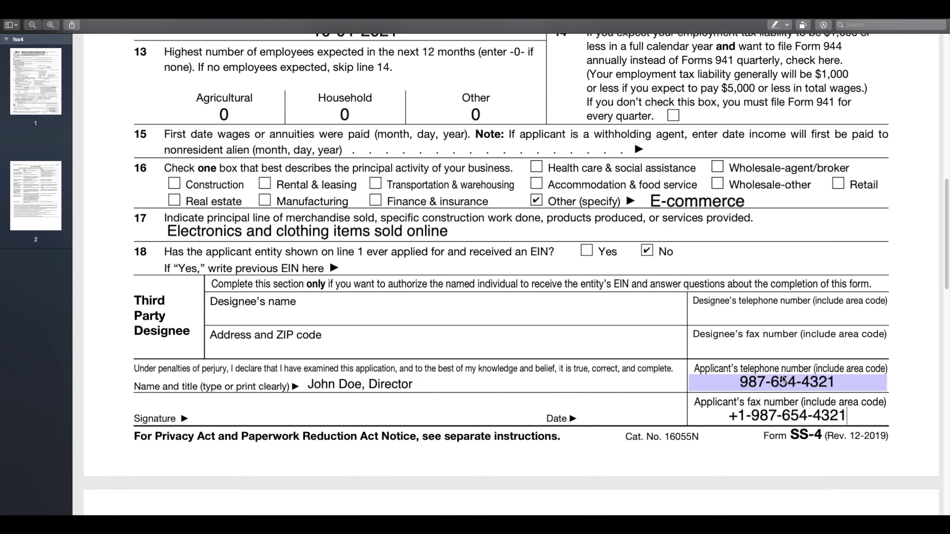
click(789, 416)
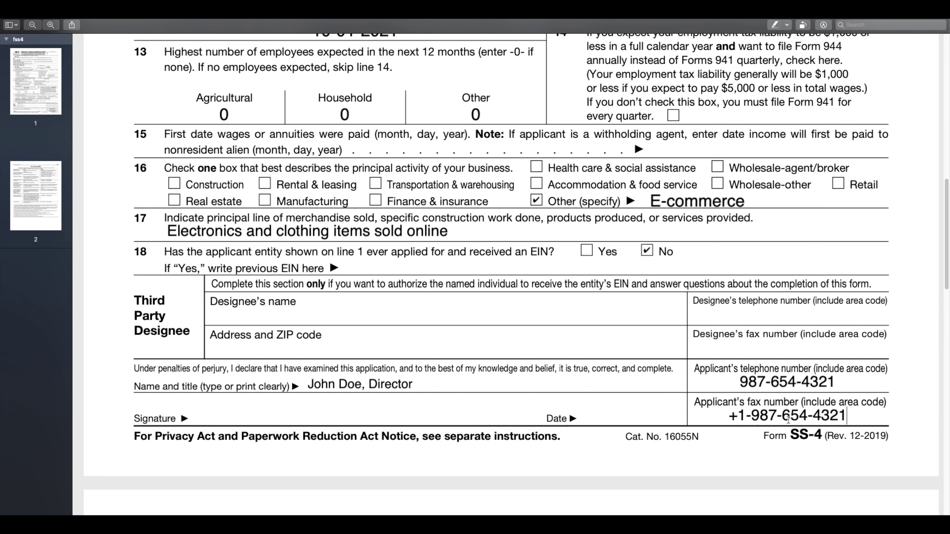
Recheck the trade name, the mailing address, and the county and state of the principal business on lines 2 through 6
scroll(789, 419, up, 6)
scroll(779, 388, up, 7)
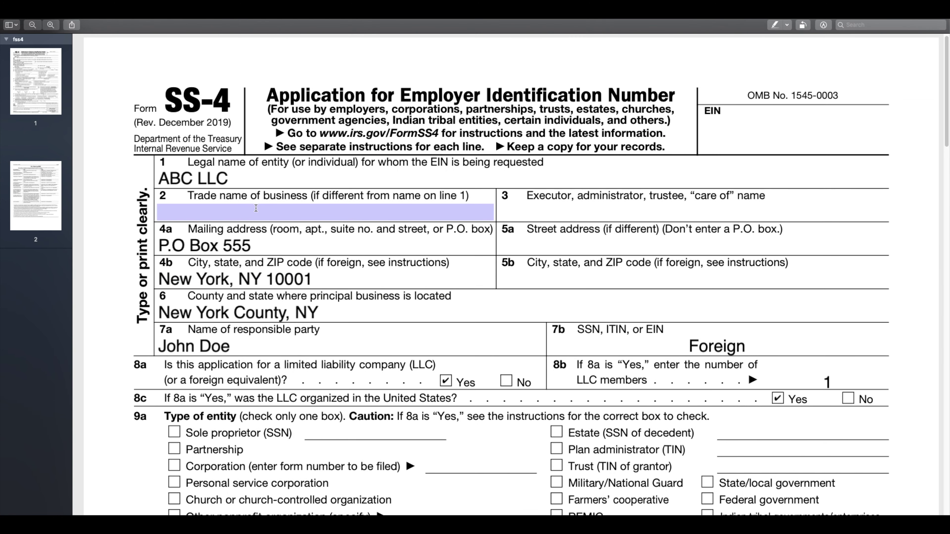
scroll(270, 211, up, 1)
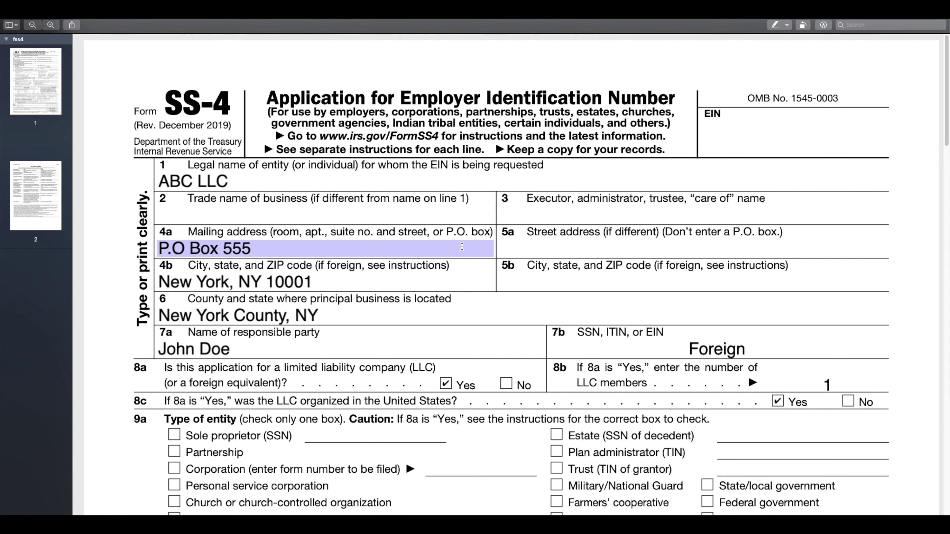
click(378, 316)
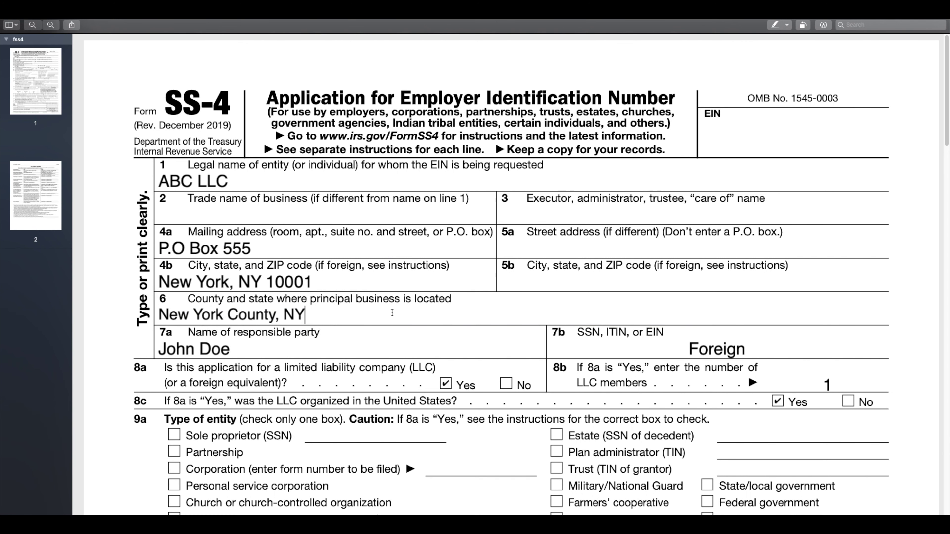
scroll(398, 294, down, 1)
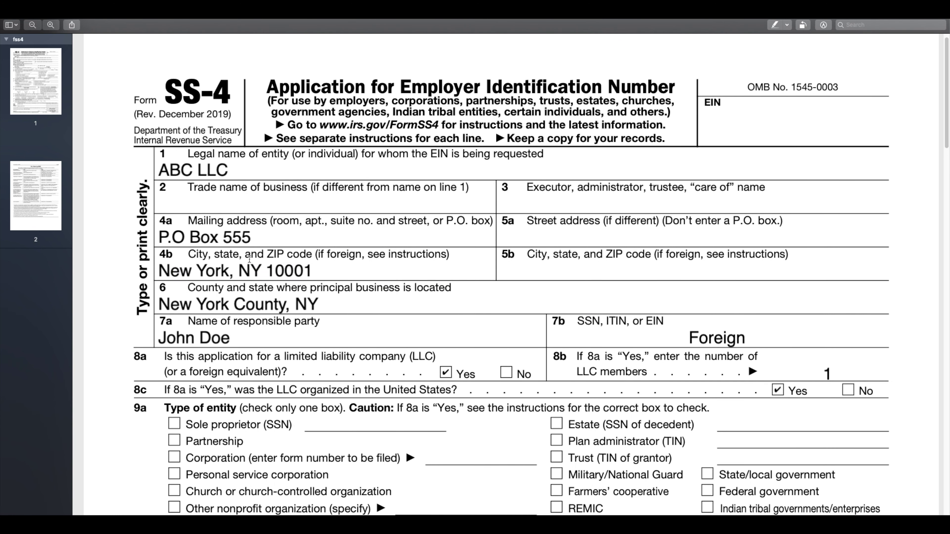
scroll(335, 279, down, 3)
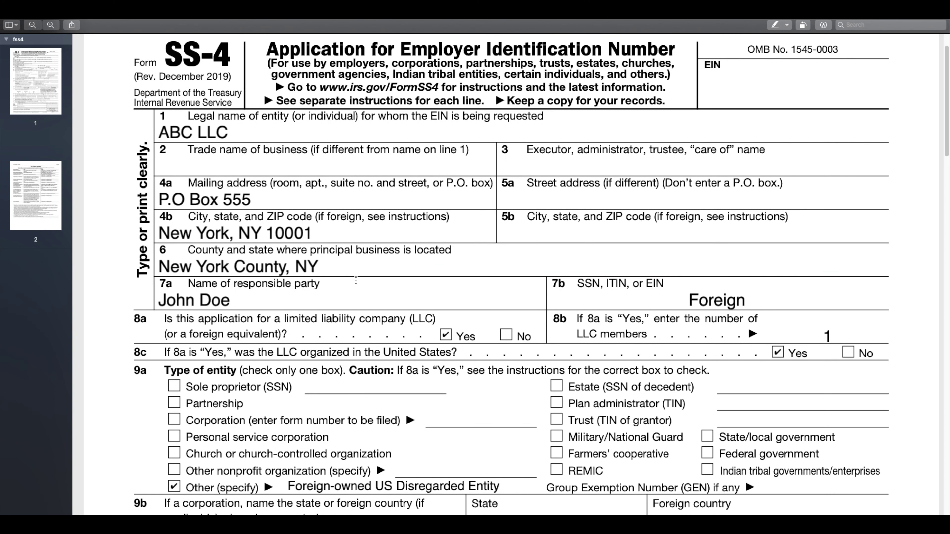
Look over the second half of the form again, from line 11 to the signature section
click(362, 278)
scroll(405, 338, down, 10)
scroll(487, 301, down, 20)
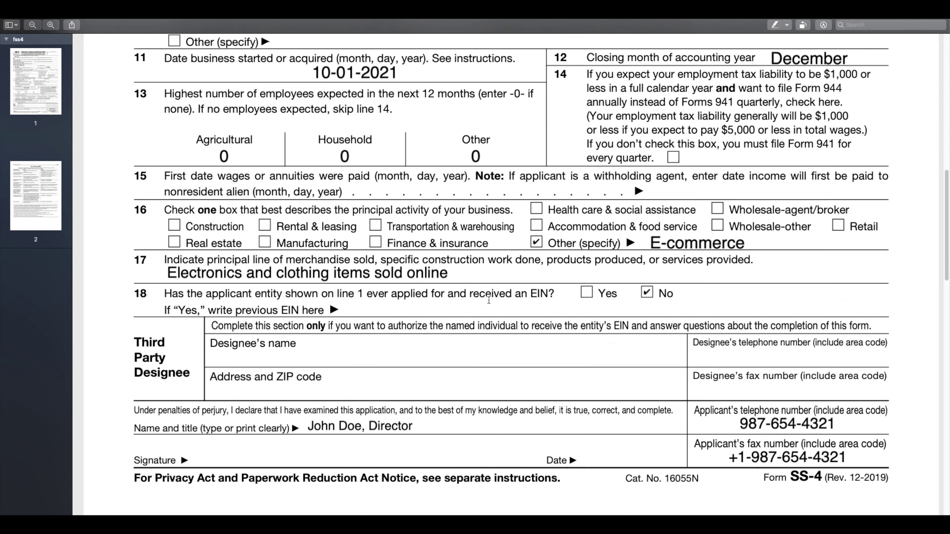
click(772, 309)
Recheck the first half of the form, from the legal name on line 1 to the reason for applying on line 10
scroll(635, 302, up, 20)
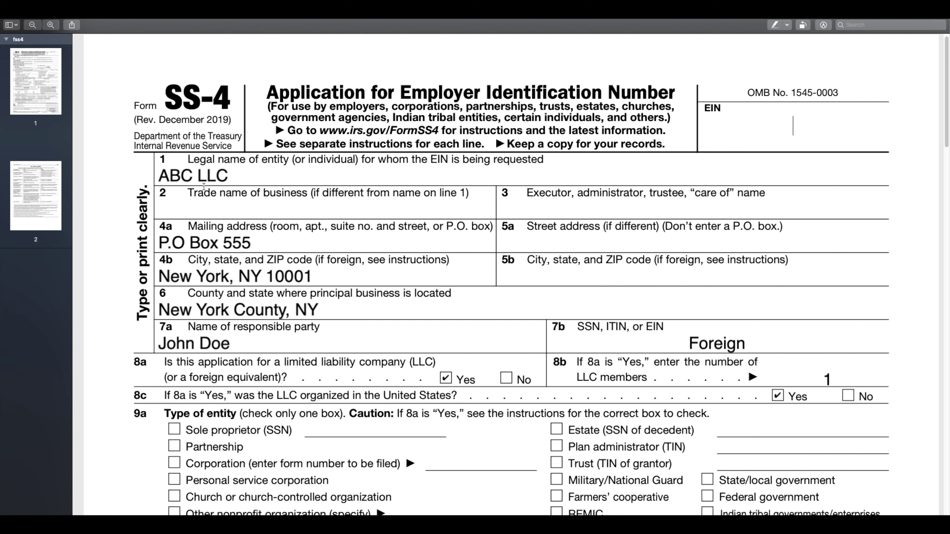
scroll(314, 362, down, 3)
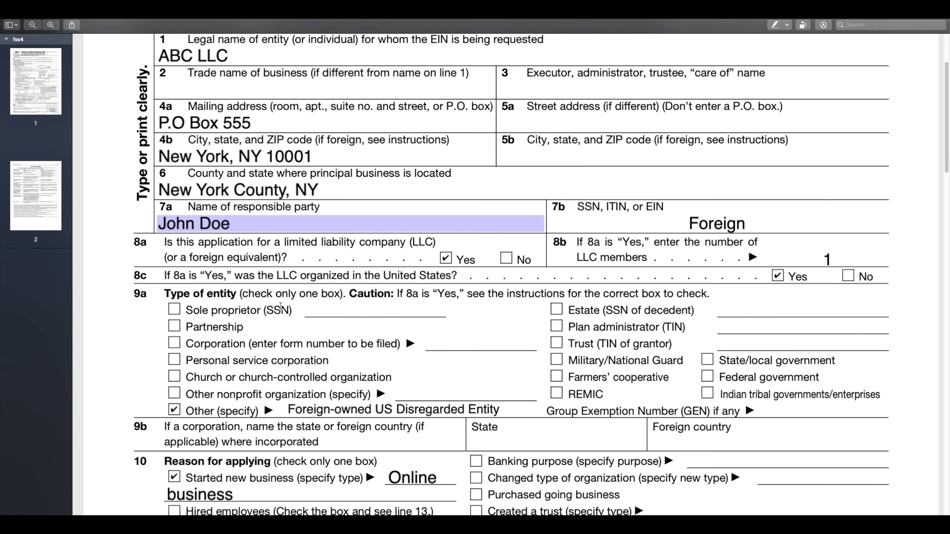
scroll(280, 306, up, 3)
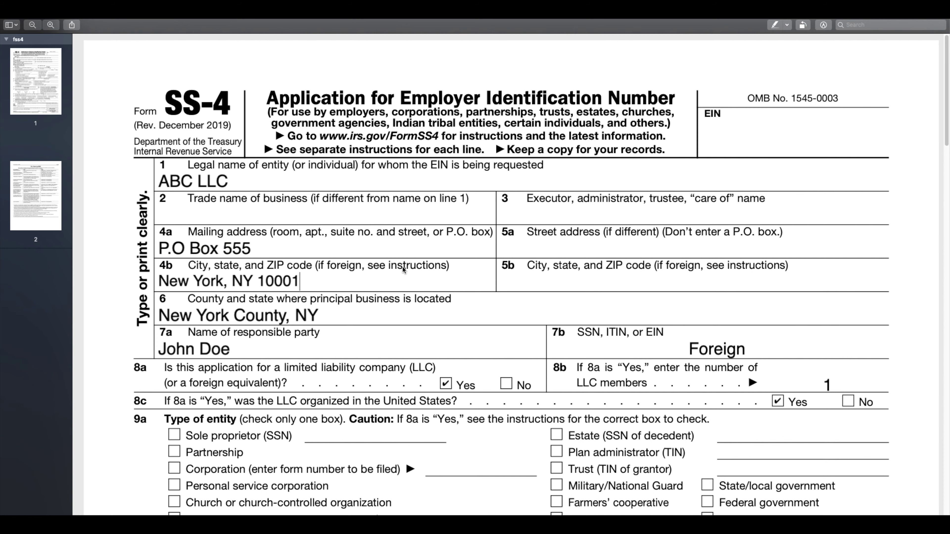
scroll(431, 259, down, 3)
scroll(431, 259, down, 3)
scroll(432, 258, up, 5)
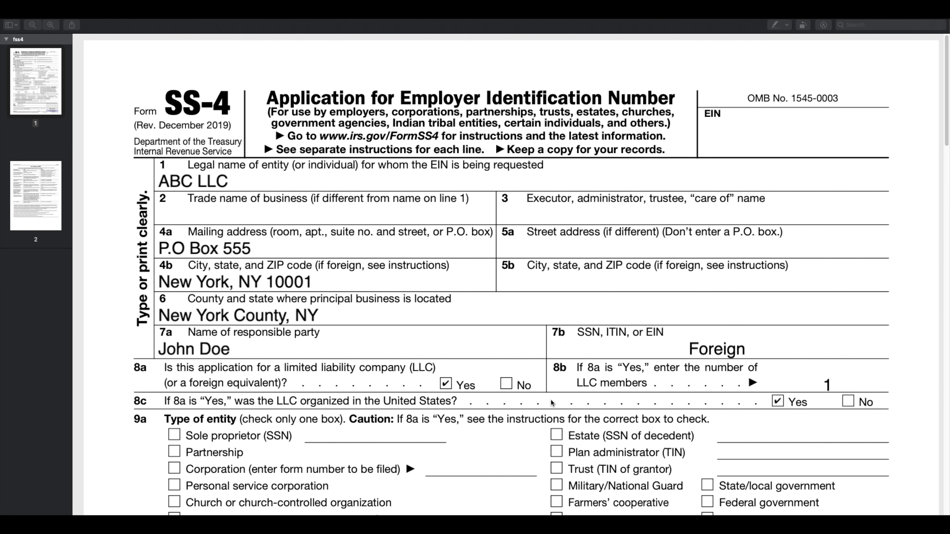
Skim the form down to line 18 and go back over the address, responsible party and entity type on lines 1 through 9a
scroll(429, 291, down, 10)
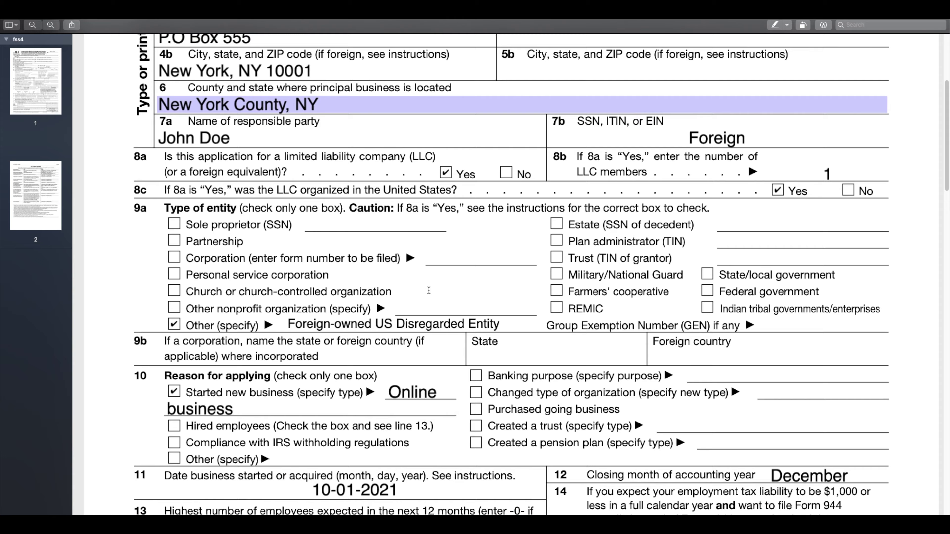
scroll(429, 290, down, 7)
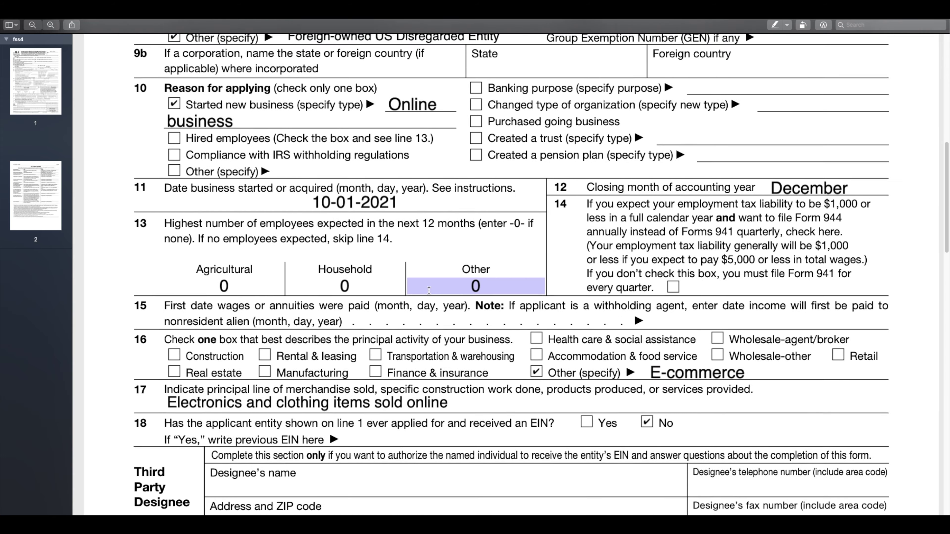
scroll(429, 291, up, 5)
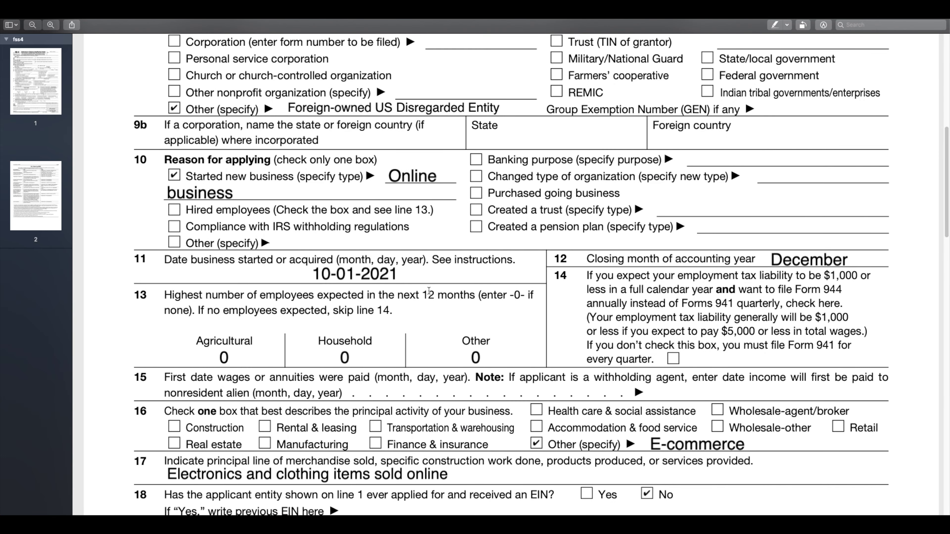
scroll(429, 290, up, 13)
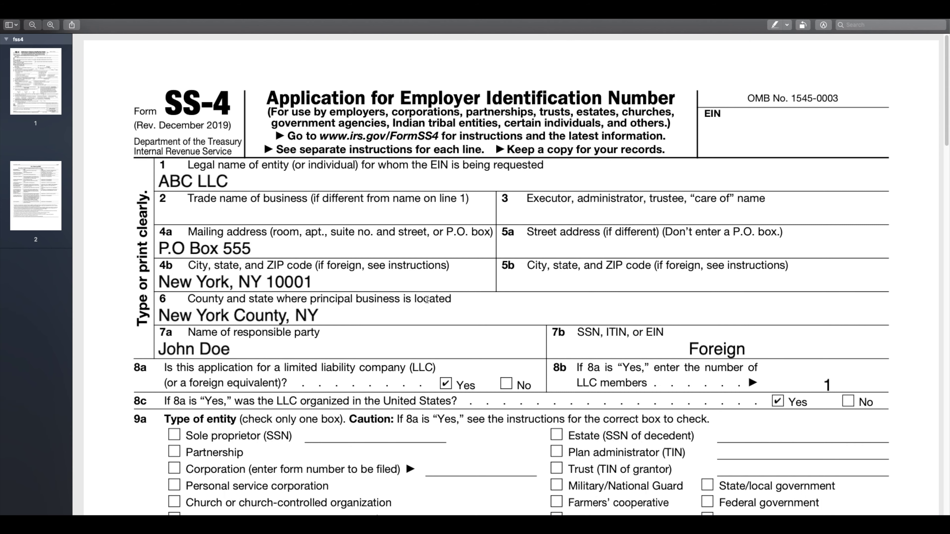
click(323, 289)
scroll(389, 285, down, 2)
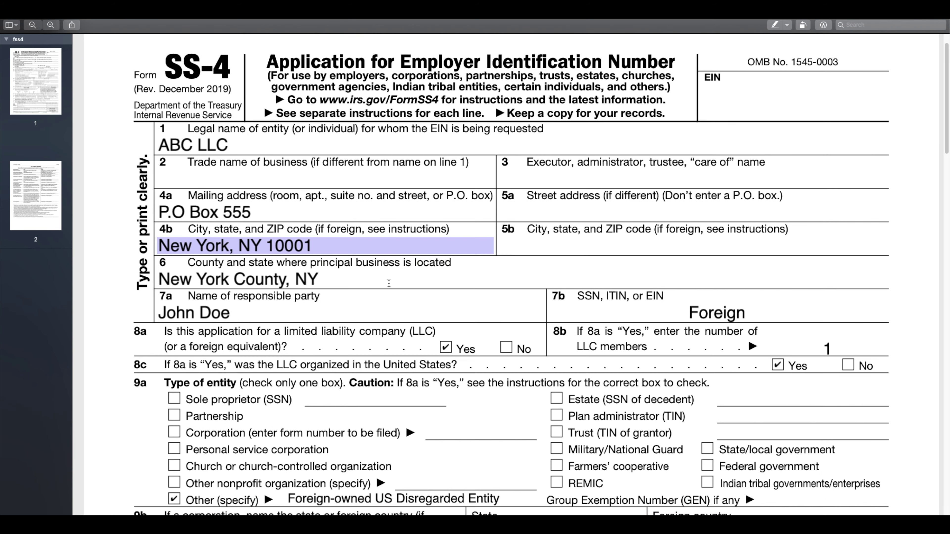
scroll(388, 283, down, 4)
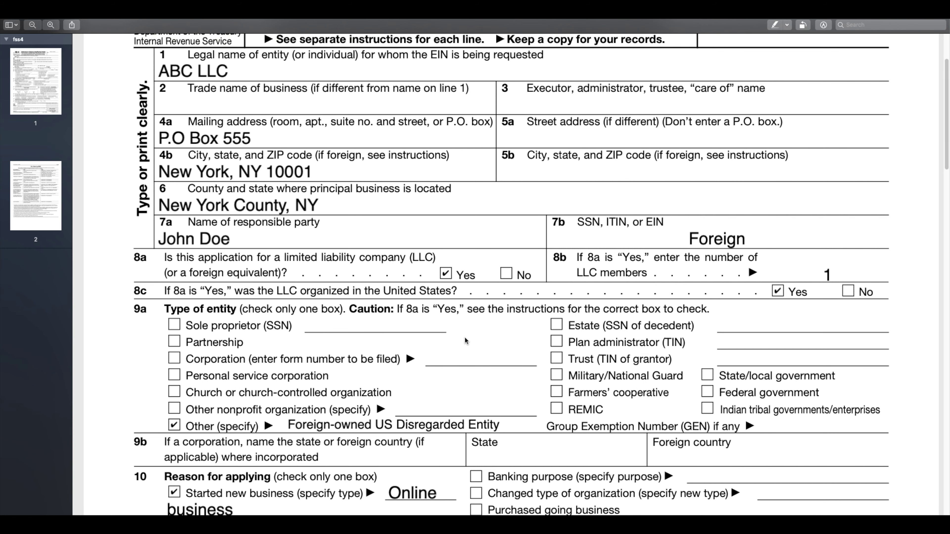
scroll(466, 340, up, 4)
scroll(464, 338, up, 2)
Review the reason for applying, business activity, third party designee, signature and applicant contact fields from line 10 to the end of the page
scroll(464, 338, down, 20)
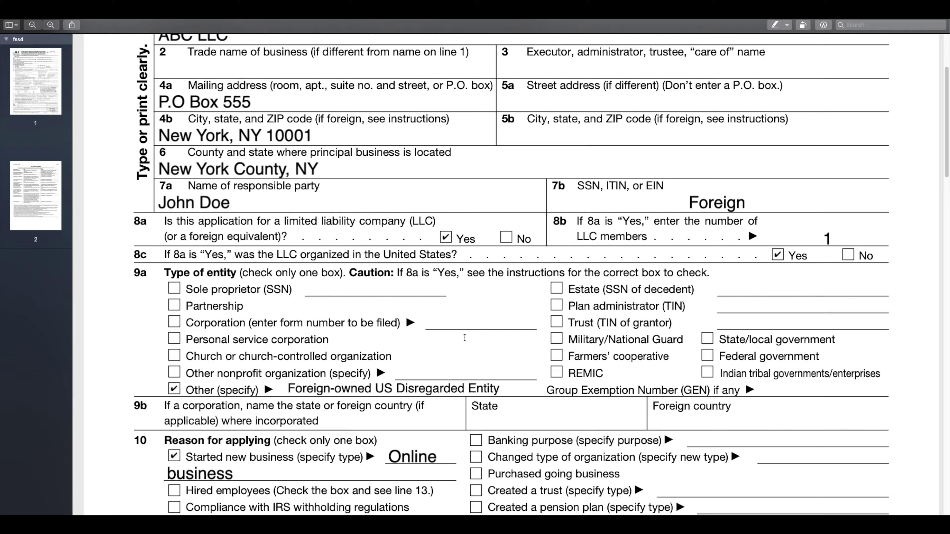
scroll(464, 338, down, 4)
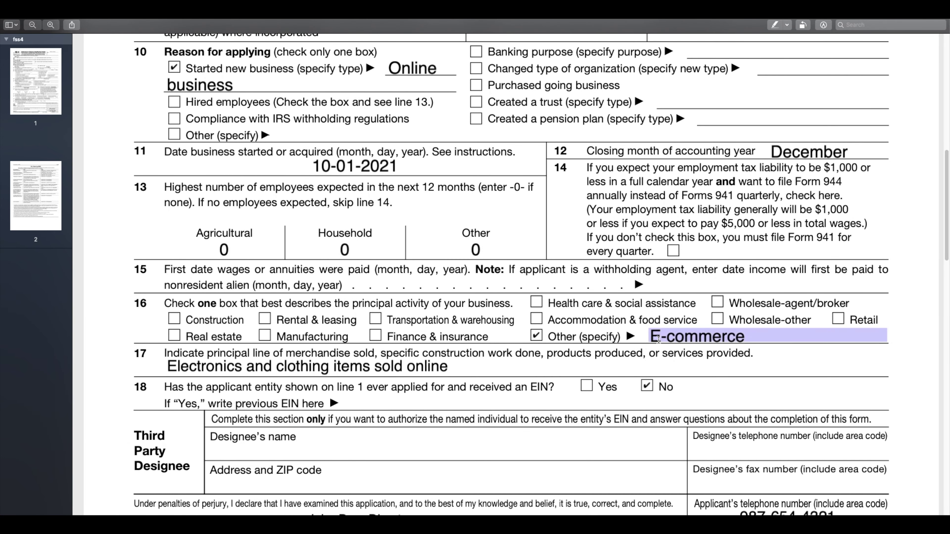
scroll(670, 390, down, 2)
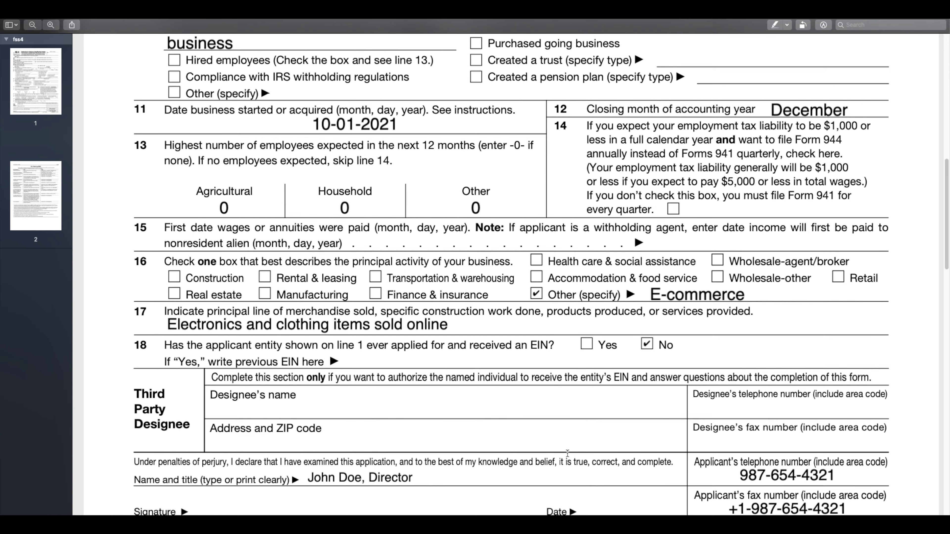
scroll(320, 429, down, 2)
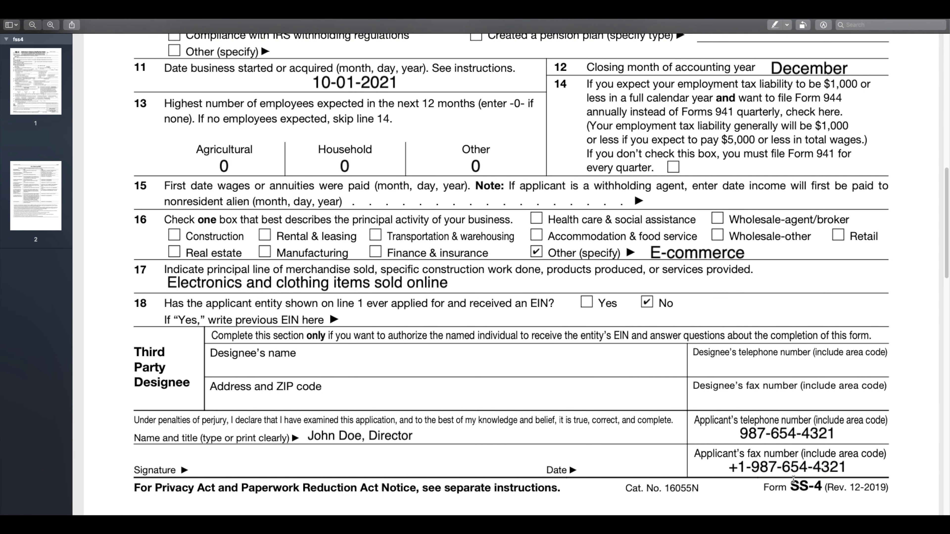
scroll(457, 363, up, 10)
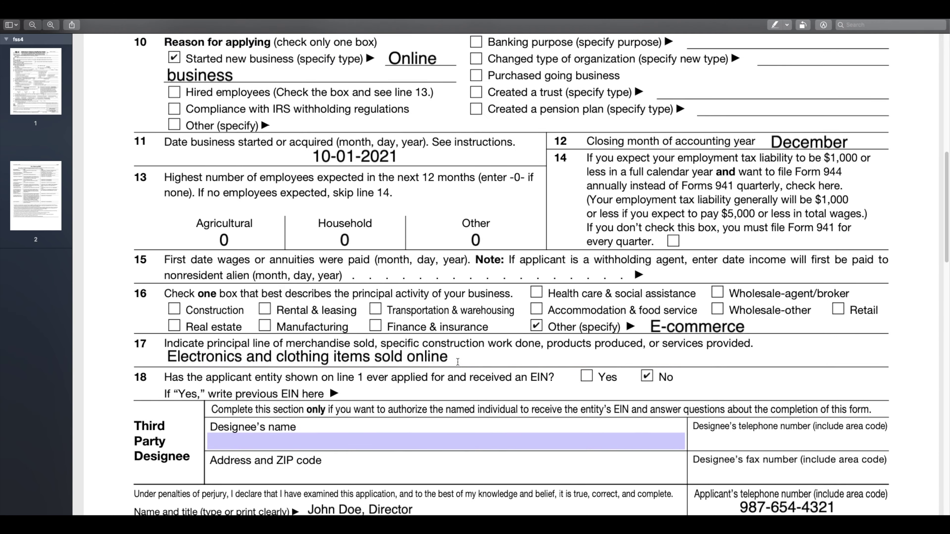
Recheck lines 1 through 10, focusing on the SSN, ITIN, or EIN entry on line 7b and the county and state on line 6
scroll(457, 362, up, 14)
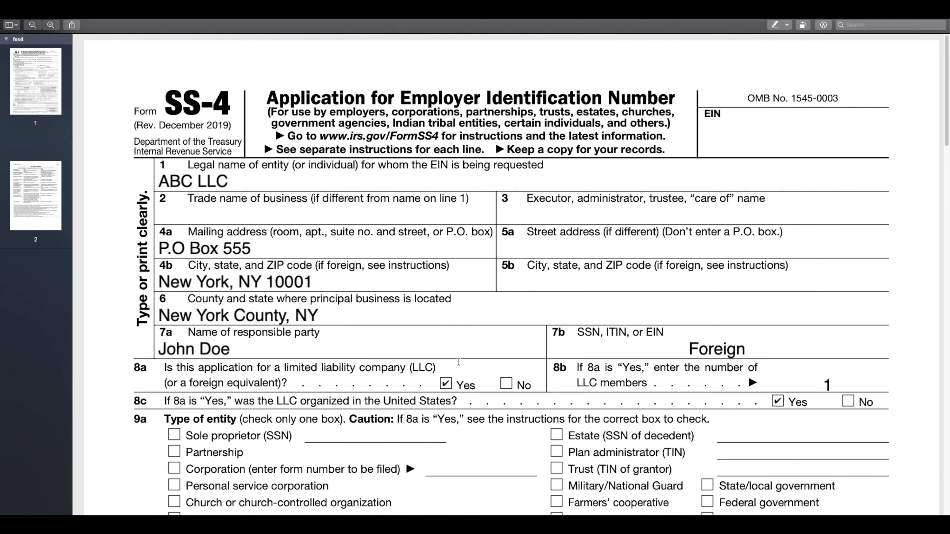
scroll(457, 361, down, 3)
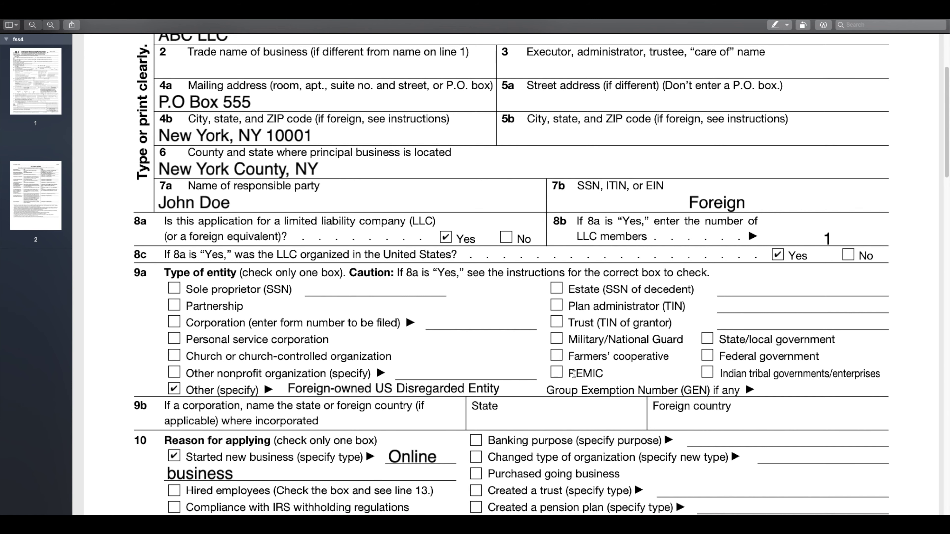
scroll(612, 345, up, 2)
scroll(612, 345, down, 2)
scroll(611, 345, up, 5)
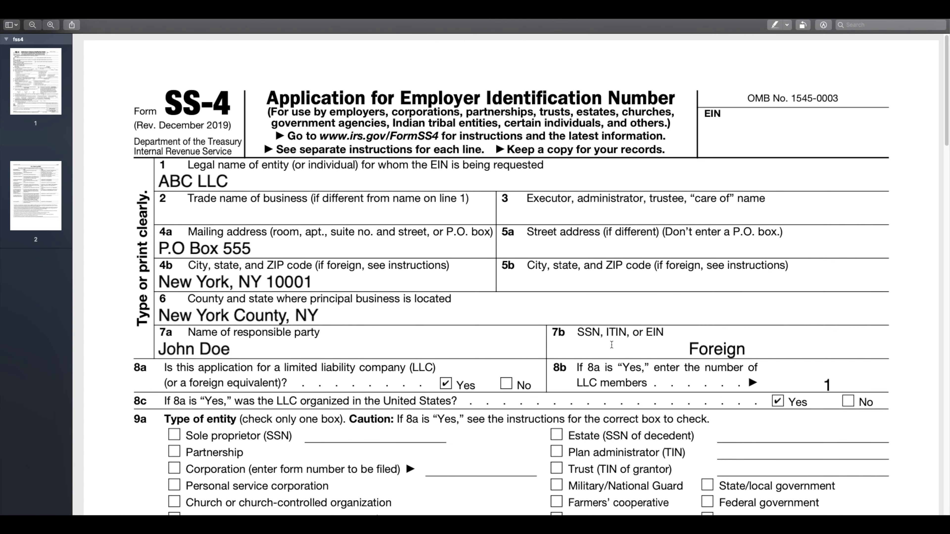
click(611, 345)
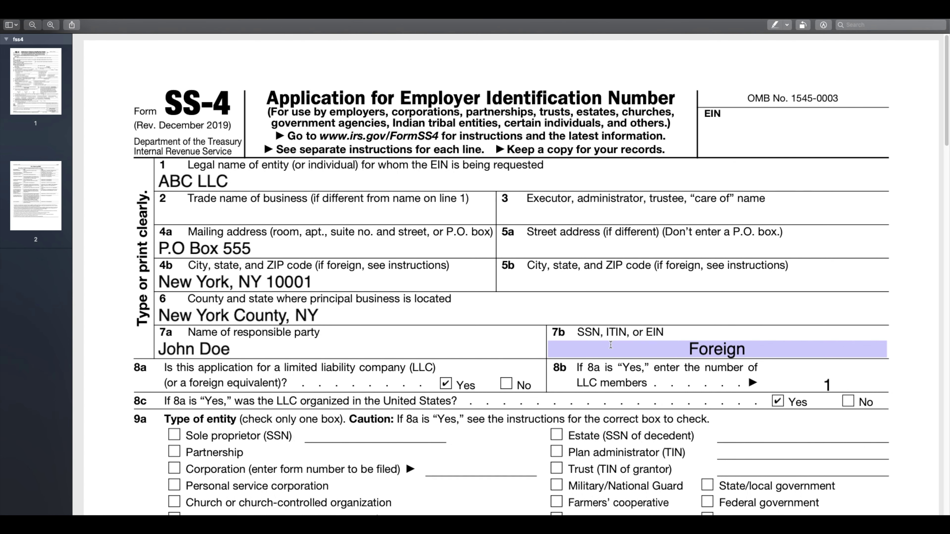
click(304, 322)
click(448, 312)
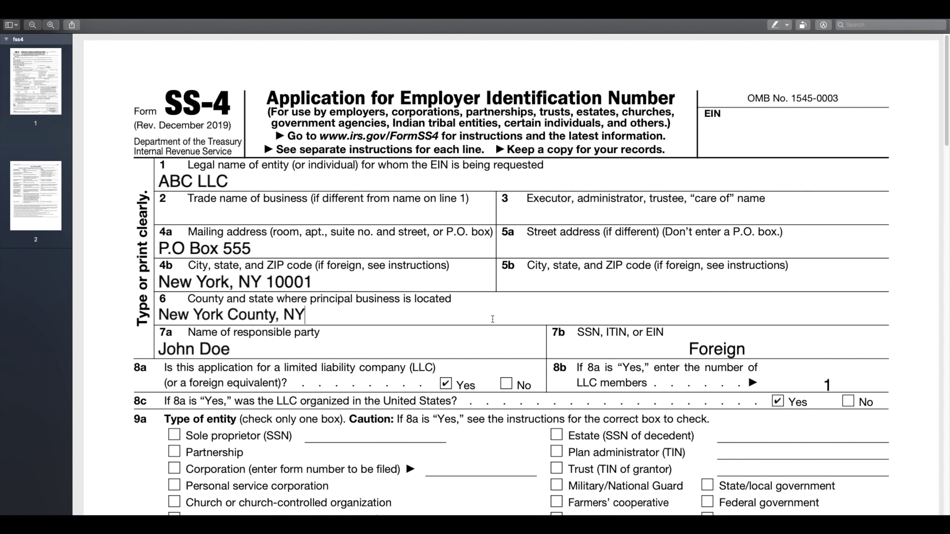